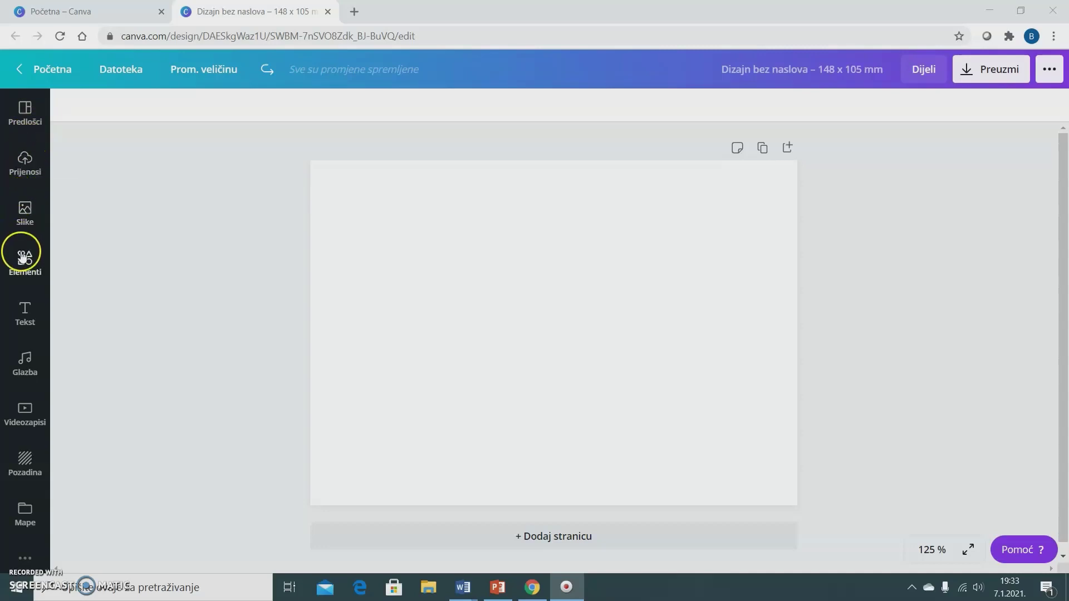
# - Look through the template, photo, element, text, music, video, background and upload libraries available for the blank card
pyautogui.click(25, 111)
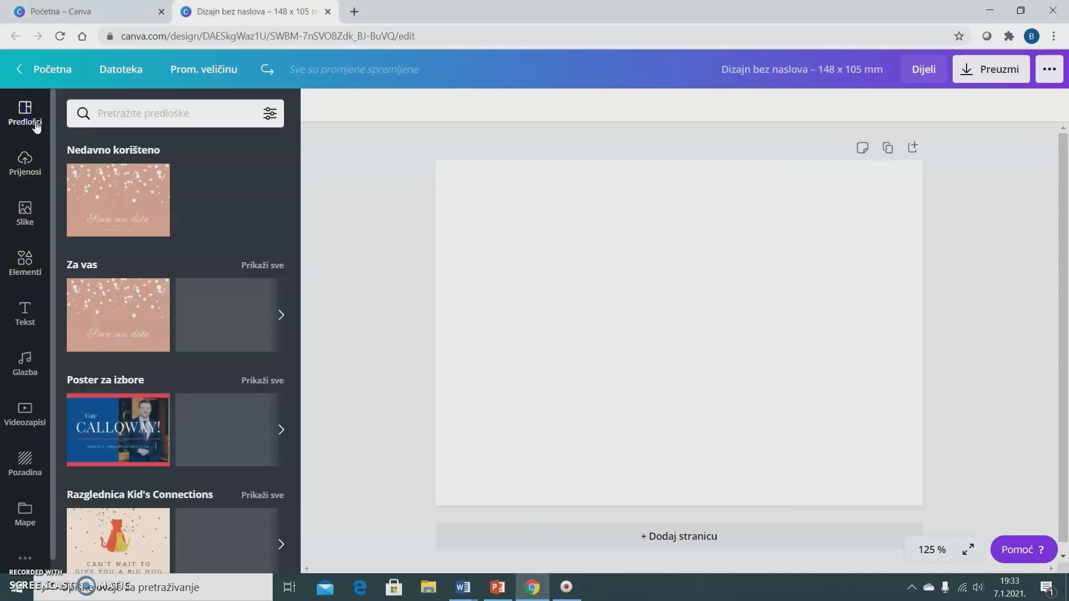
pyautogui.click(31, 220)
pyautogui.click(25, 266)
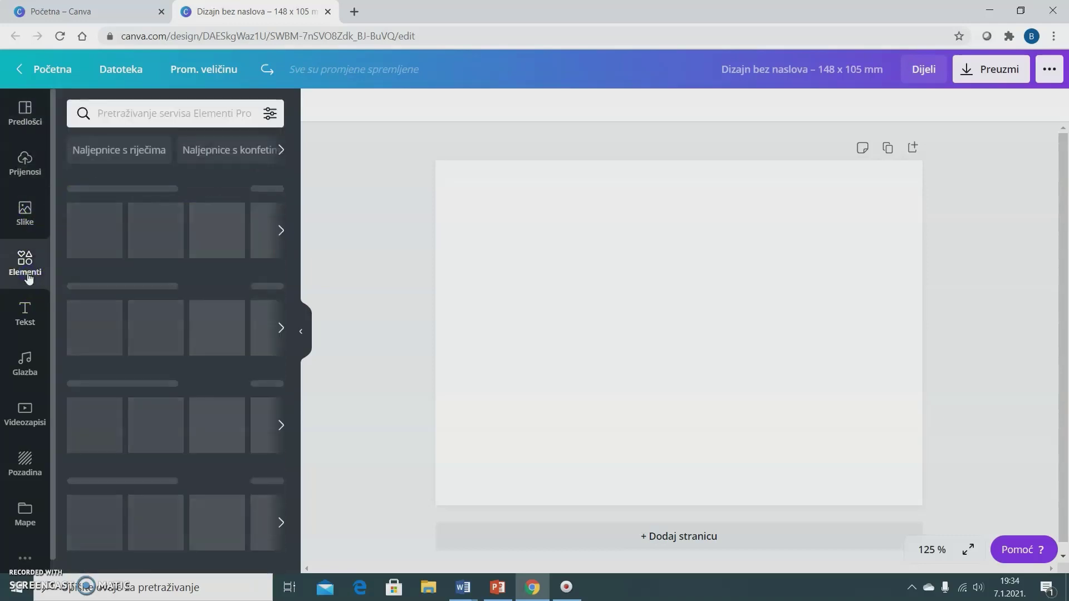
pyautogui.click(34, 333)
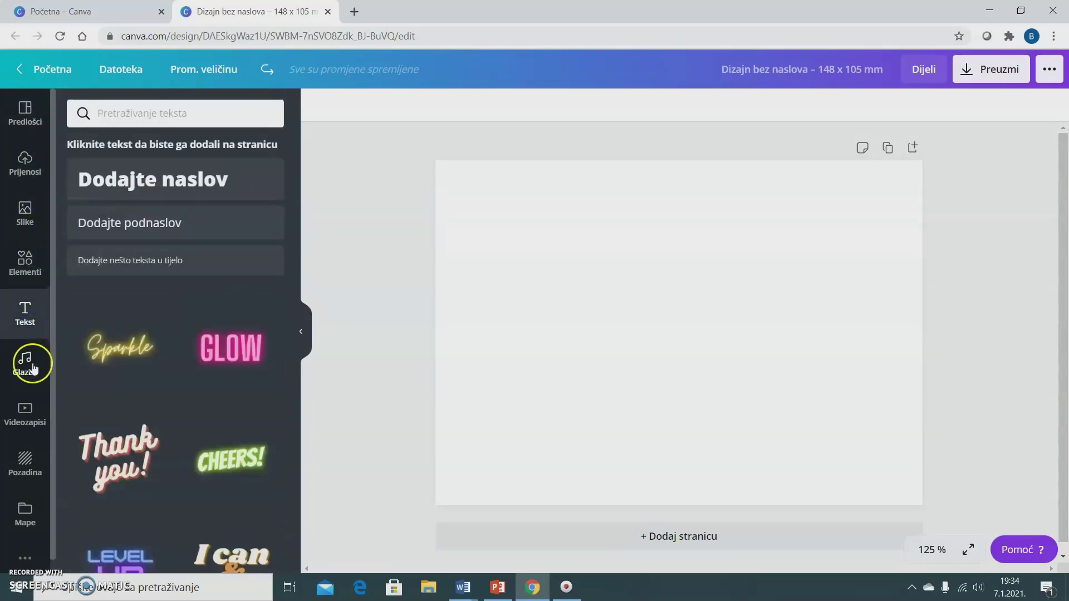
pyautogui.click(33, 368)
pyautogui.click(47, 414)
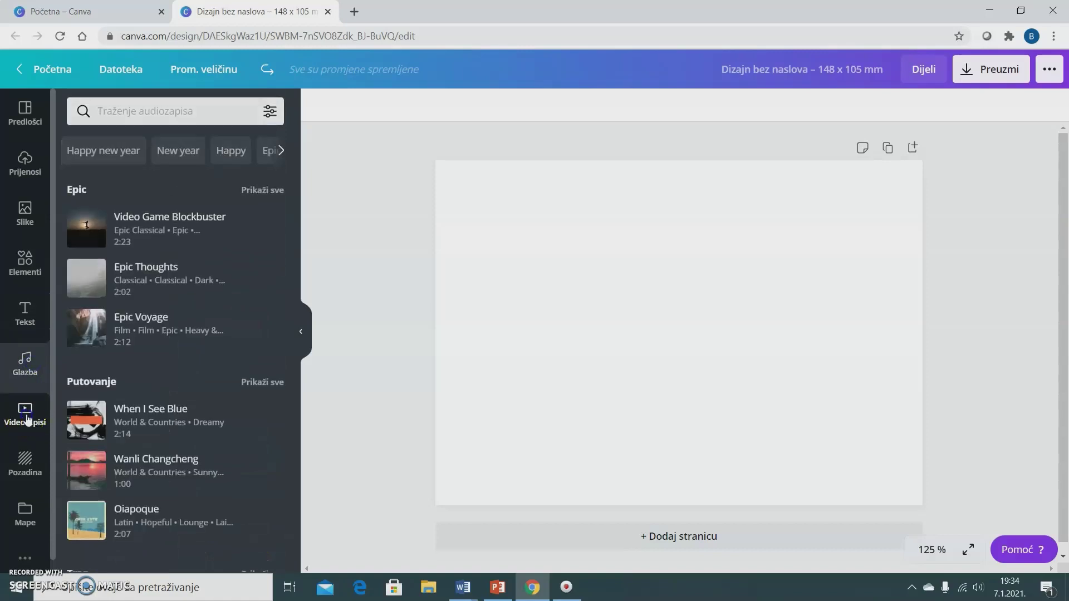
pyautogui.click(40, 464)
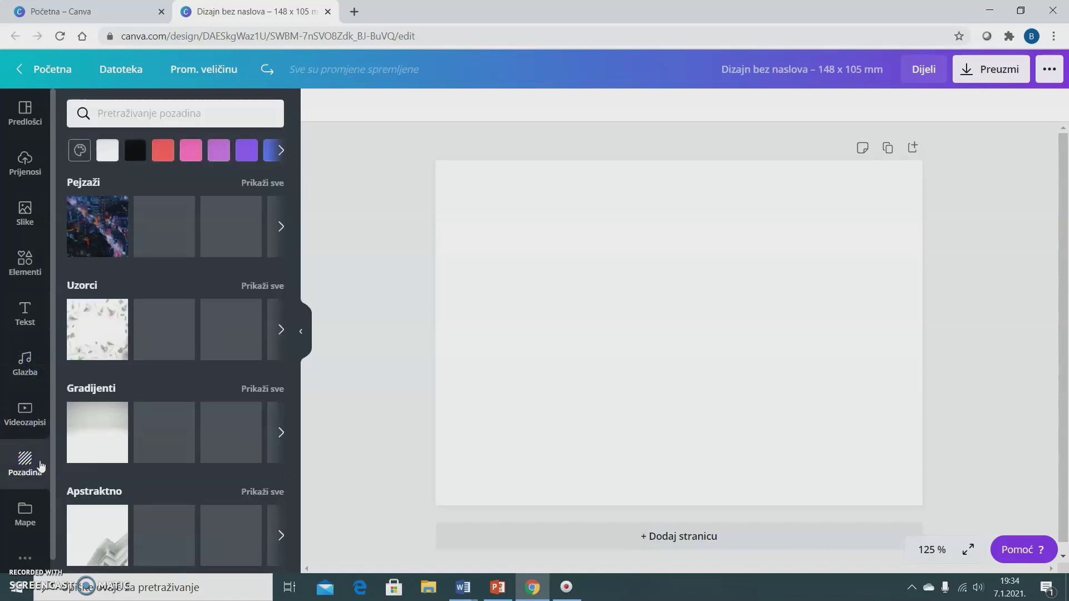
pyautogui.click(74, 378)
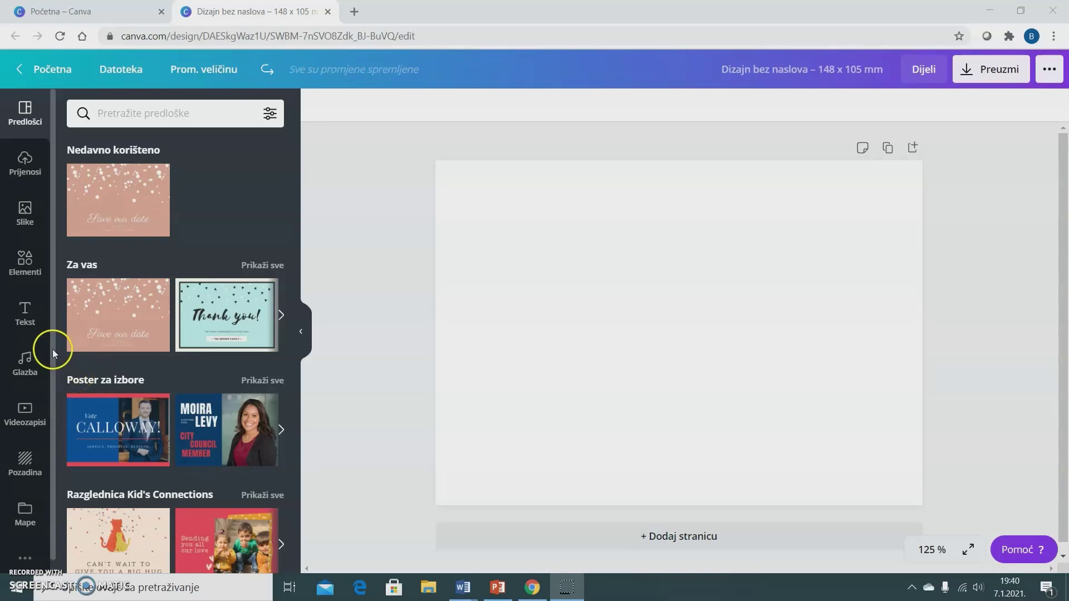
pyautogui.click(23, 167)
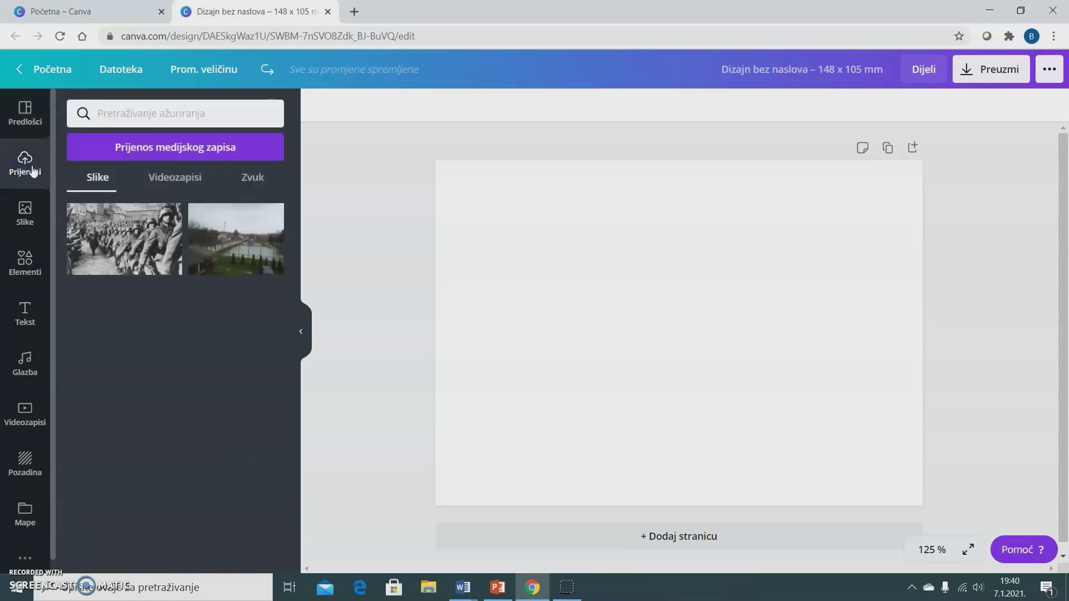
pyautogui.click(151, 143)
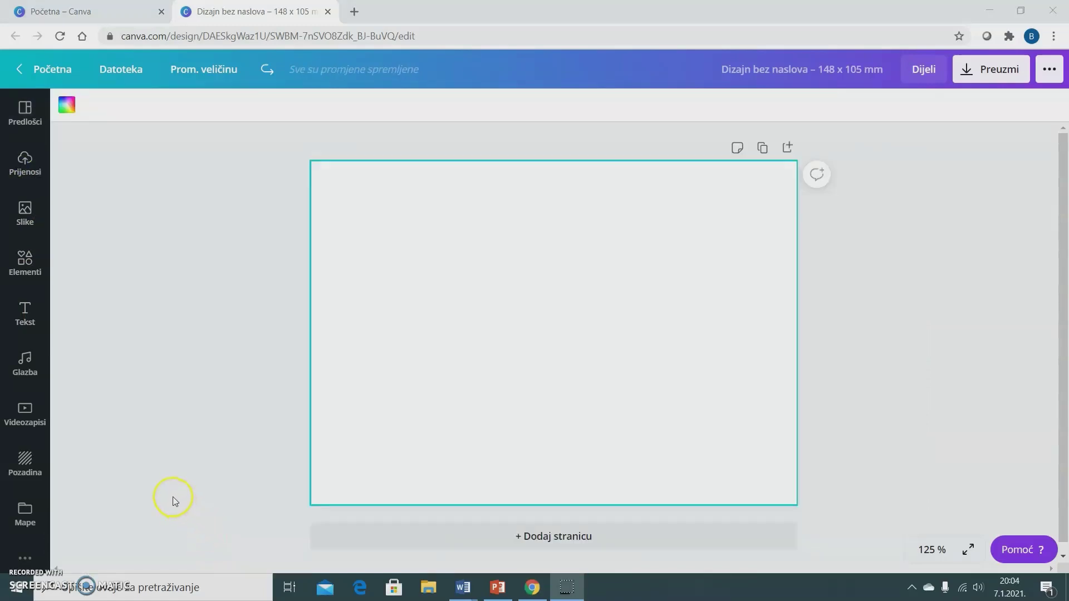
# - Set the purple background with pastel triangular bunting on the blank page
pyautogui.click(26, 467)
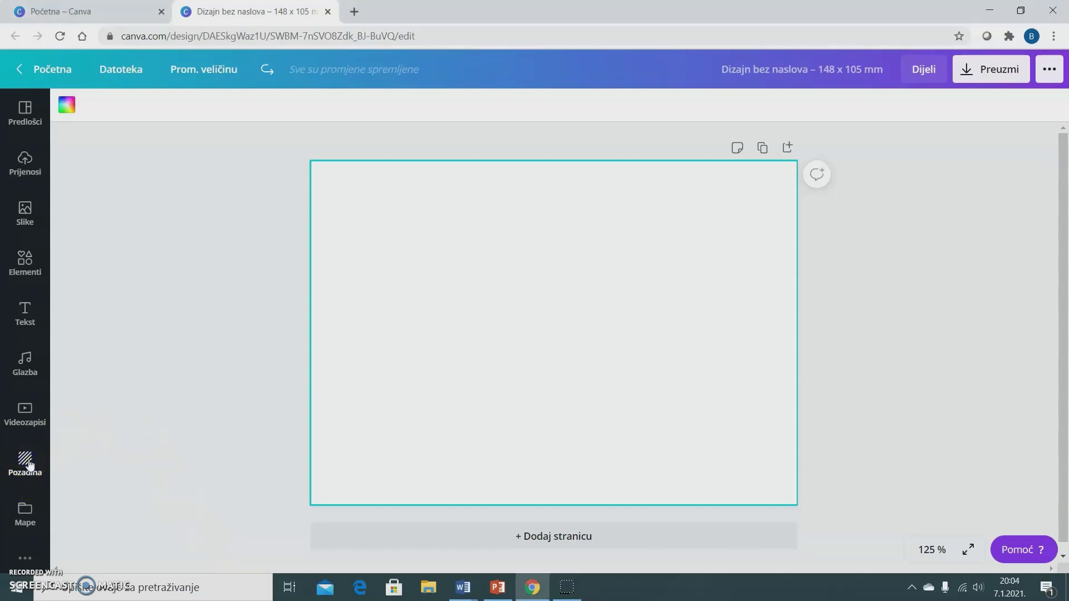
pyautogui.click(29, 465)
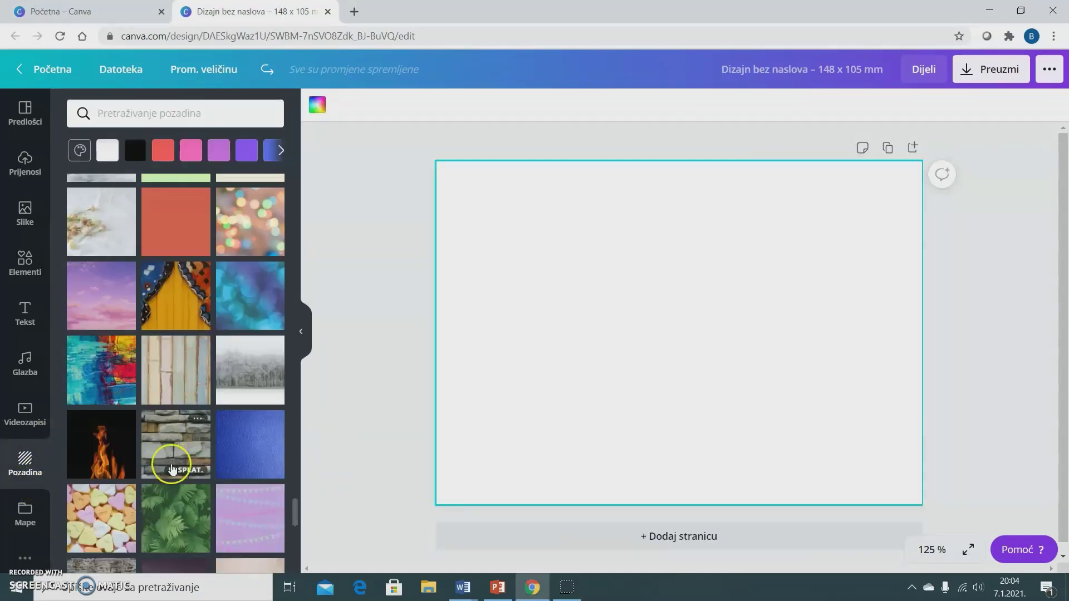
pyautogui.moveTo(297, 516)
pyautogui.mouseDown()
pyautogui.moveTo(296, 503)
pyautogui.moveTo(295, 527)
pyautogui.mouseUp()
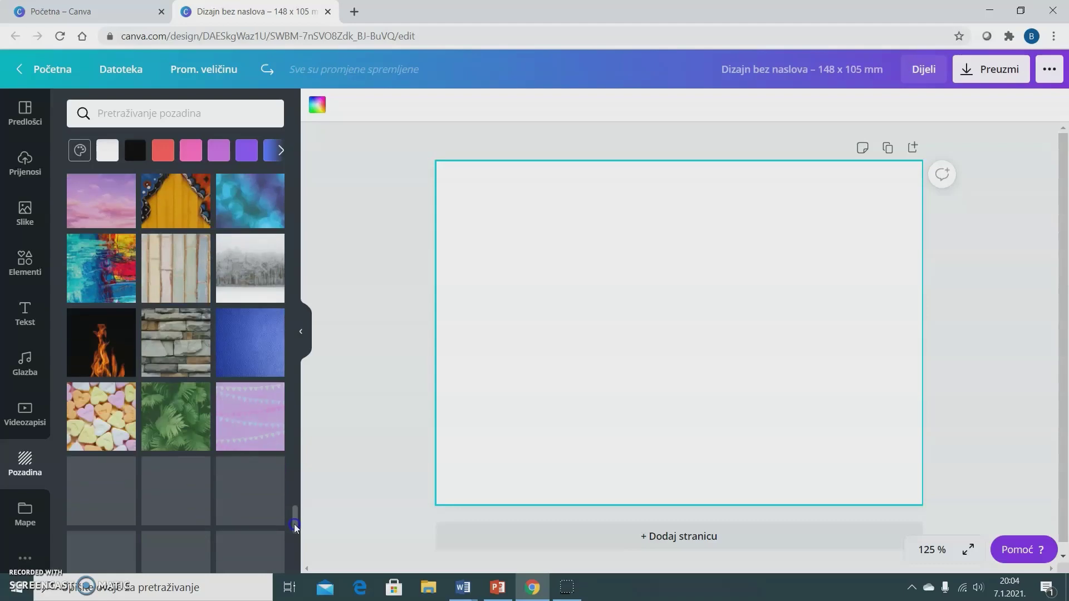
pyautogui.click(263, 433)
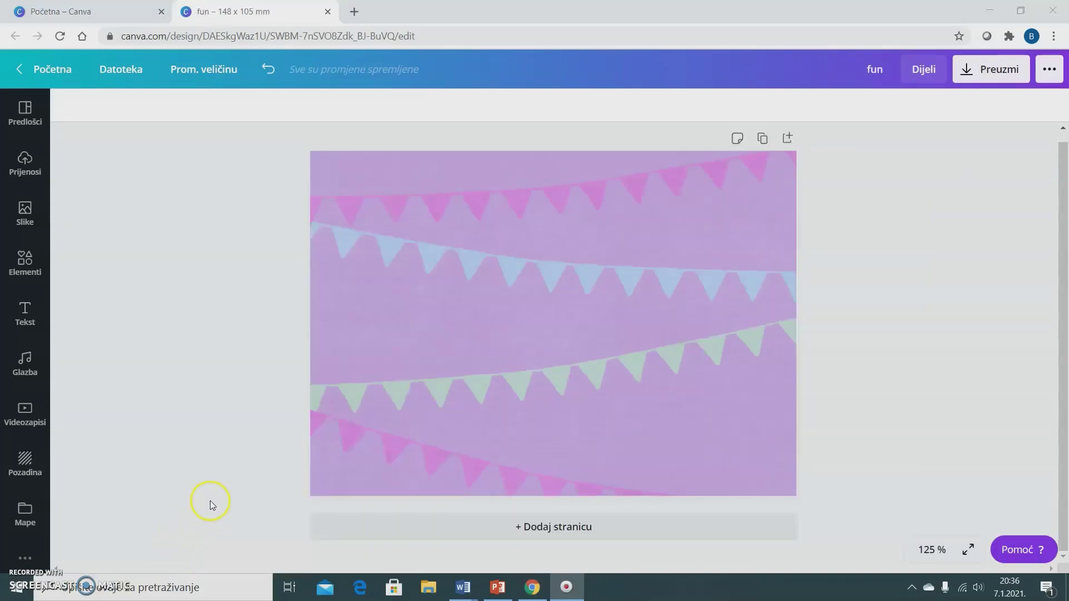
# - Add the yellow "fun" text design to the page and shrink it to font size 37
pyautogui.click(27, 315)
pyautogui.click(27, 315)
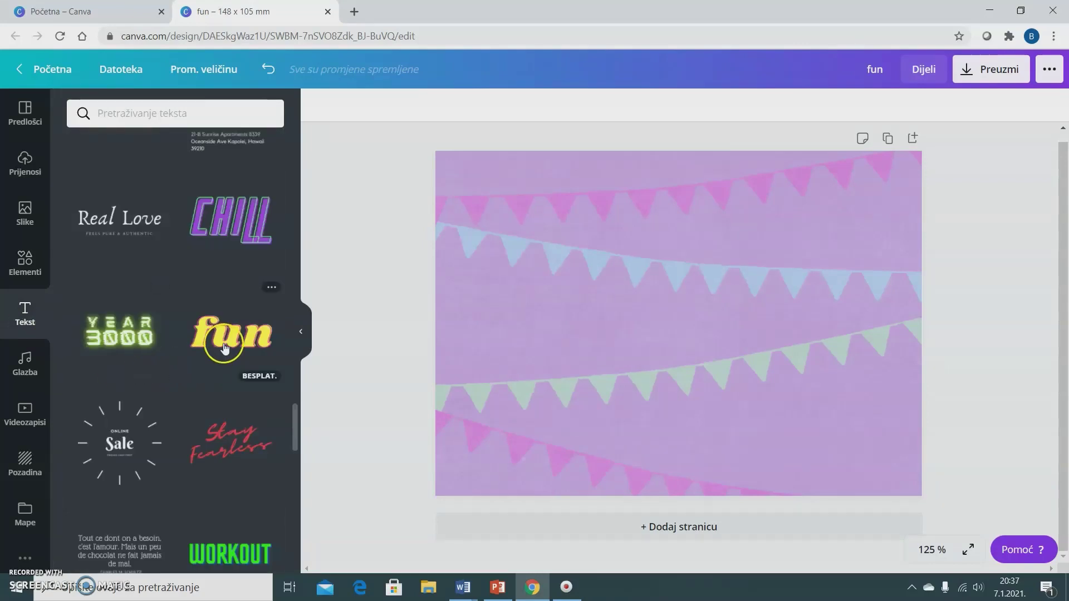
pyautogui.click(224, 348)
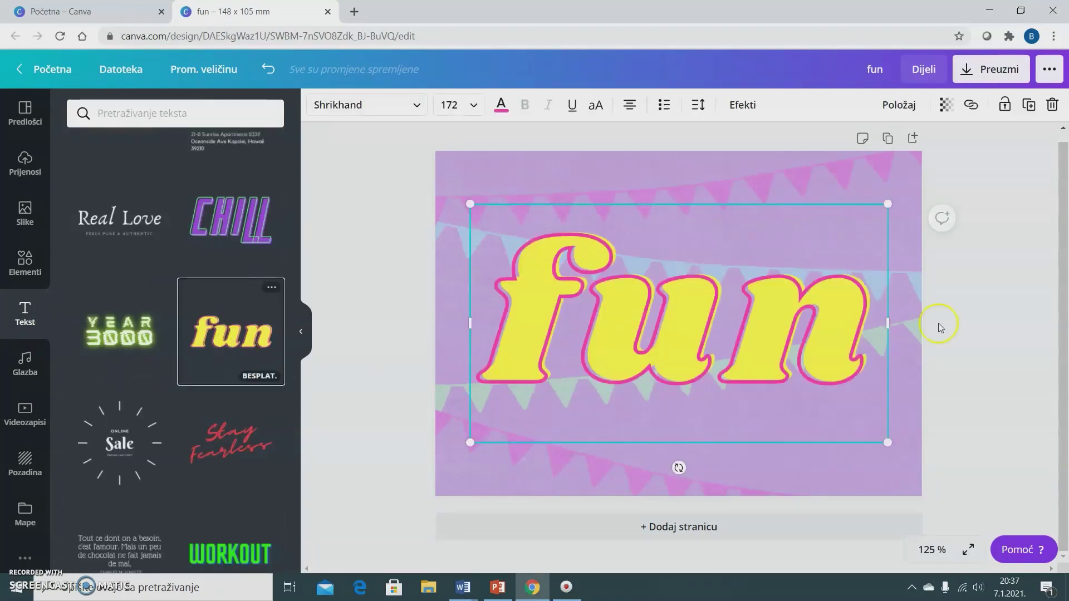
pyautogui.moveTo(888, 203); pyautogui.dragTo(849, 426)
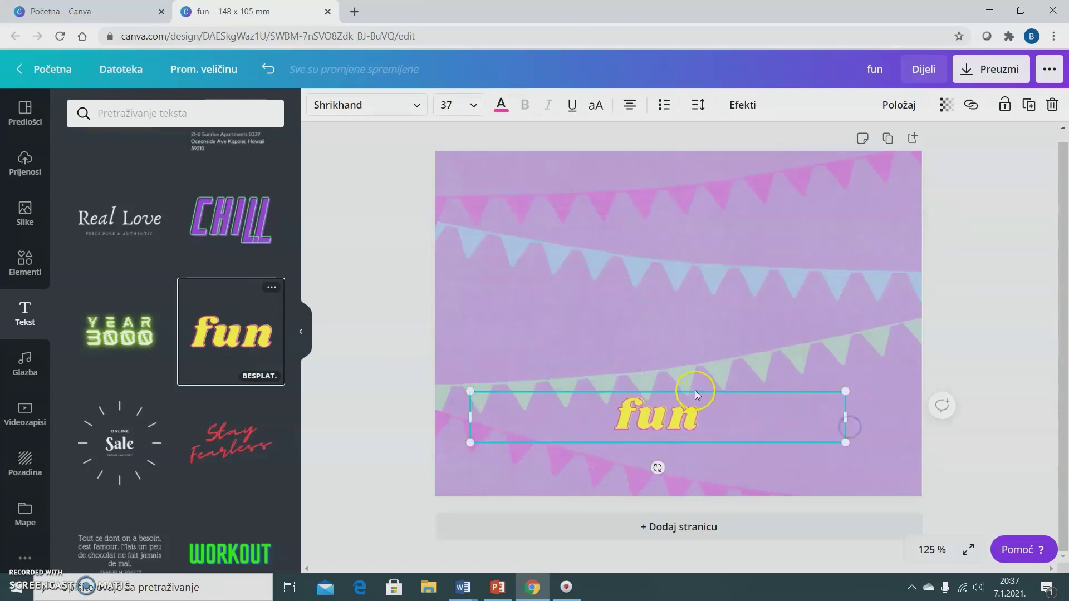
# - Move the "fun" text up to the vertical middle of the page
pyautogui.click(750, 456)
pyautogui.click(738, 440)
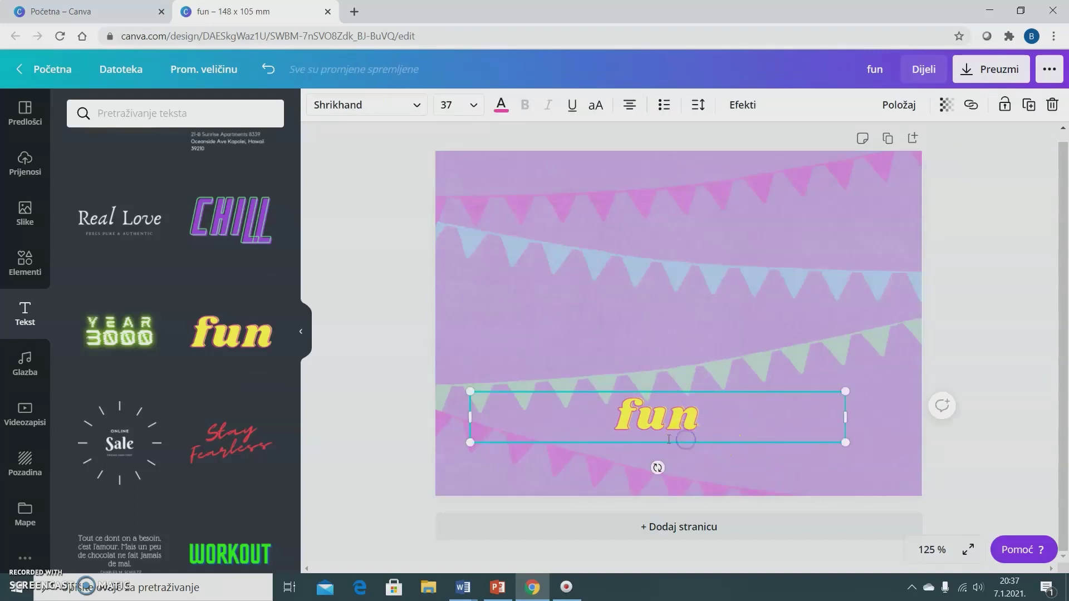
pyautogui.moveTo(681, 410); pyautogui.dragTo(696, 319)
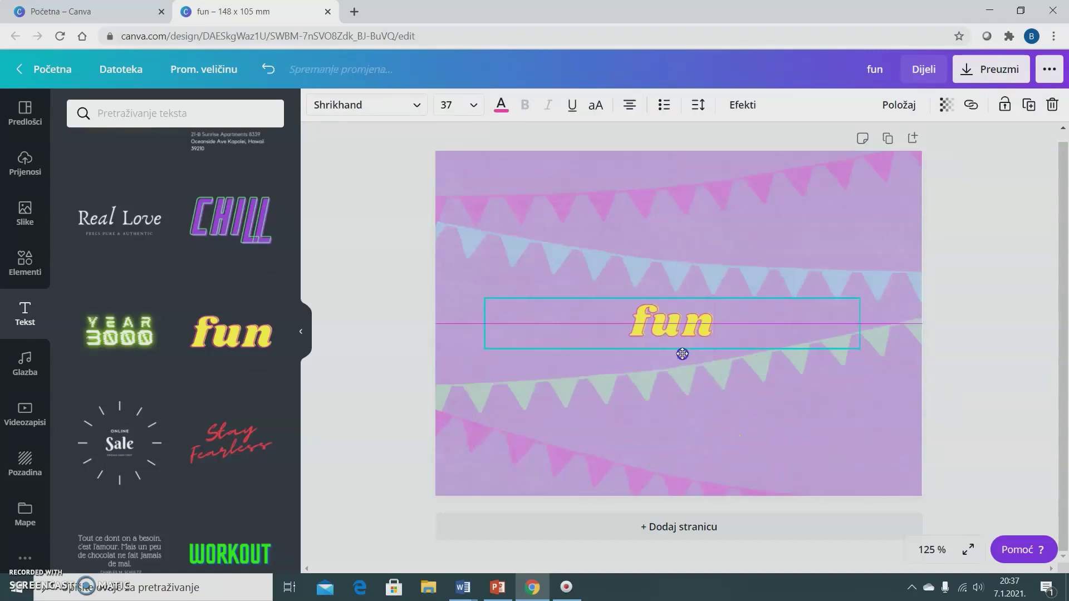
# - Replace the word "fun" with the greeting "Sretan rođendan"
pyautogui.moveTo(632, 323); pyautogui.dragTo(714, 331)
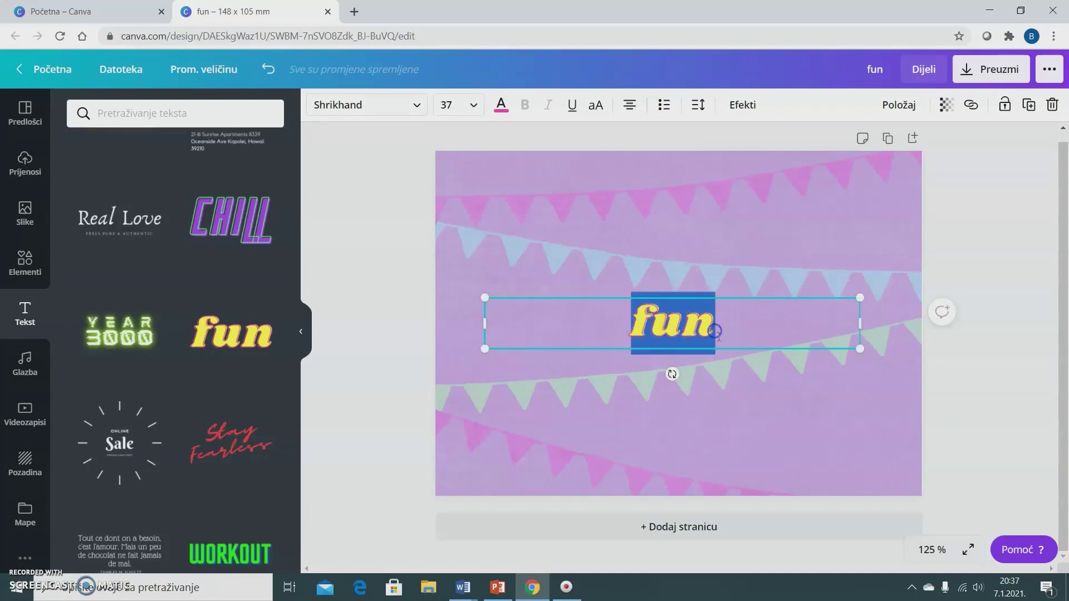
pyautogui.write('Sreta')
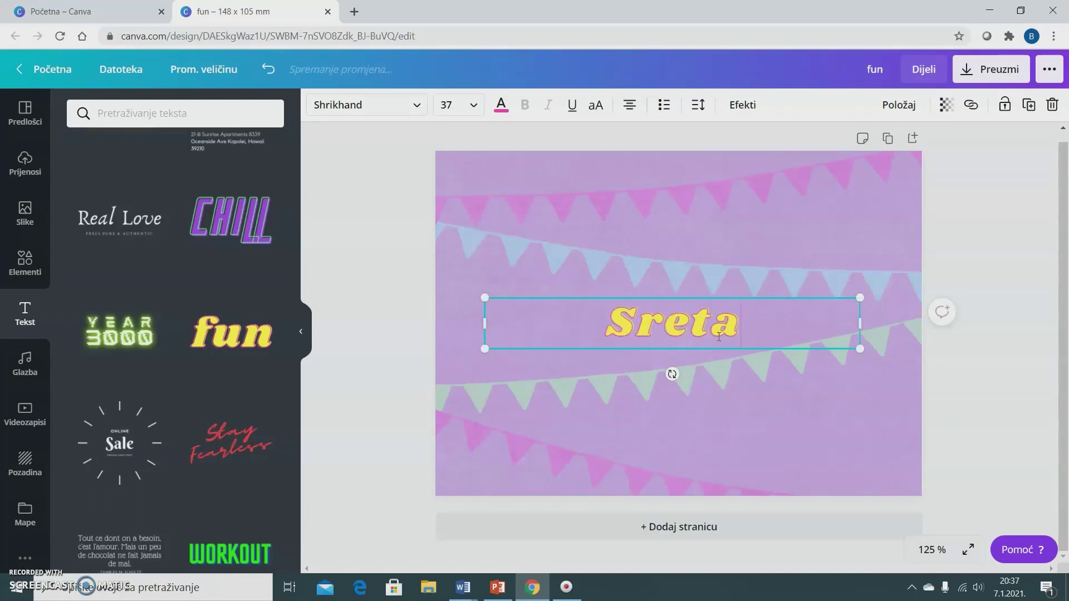
pyautogui.write('n ro')
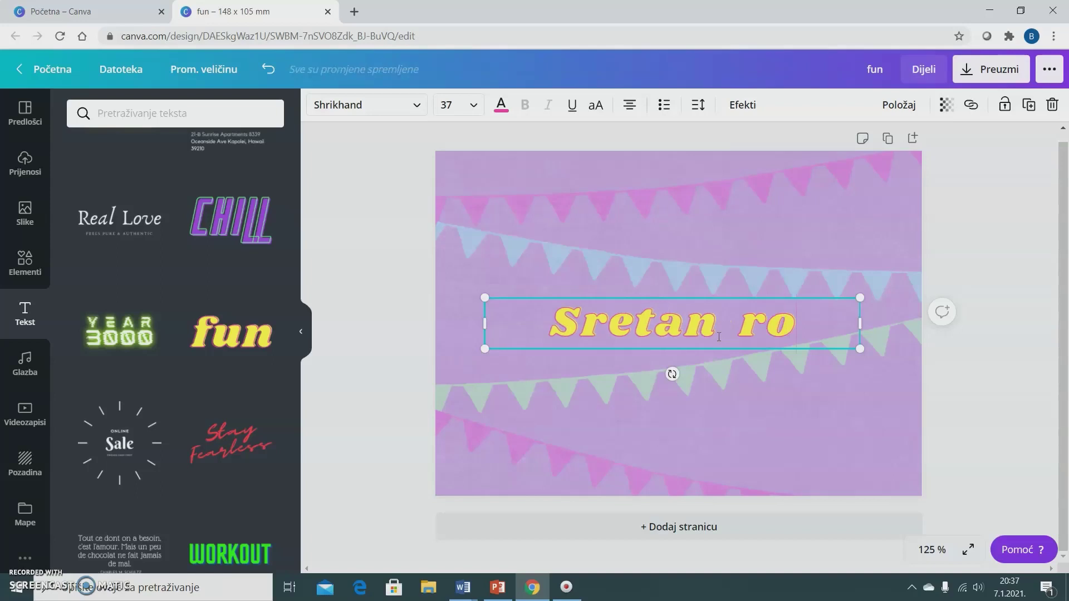
pyautogui.write('denda')
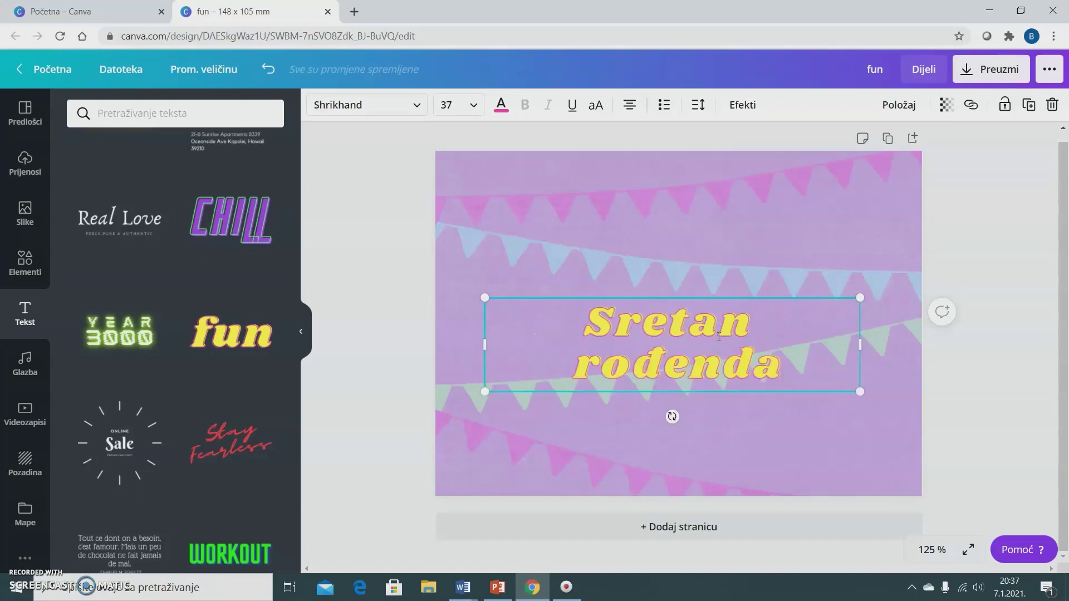
pyautogui.write('n')
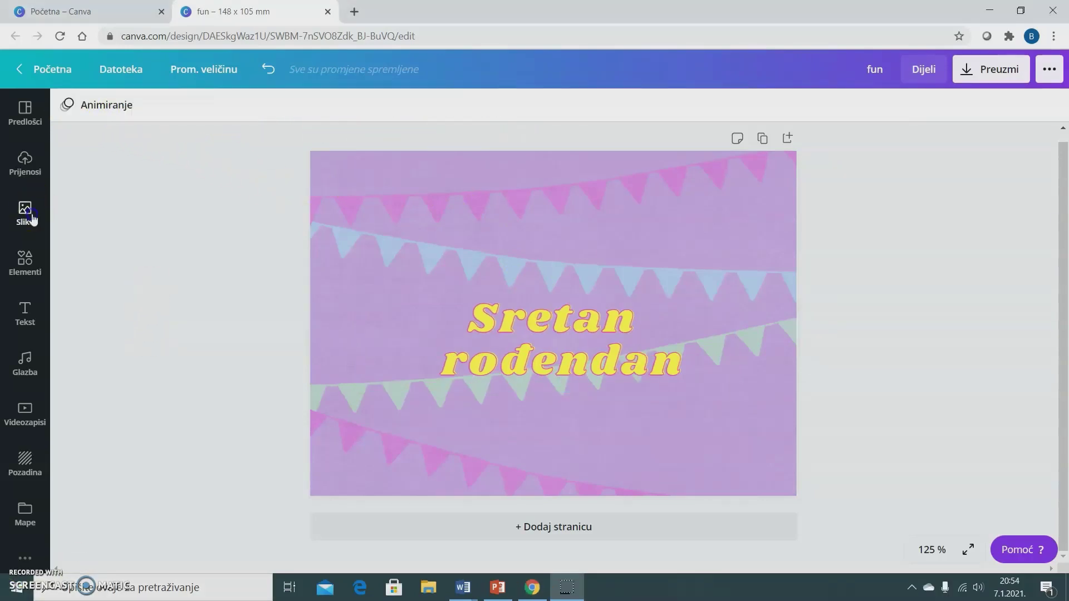
# - Search the photos for "baloni" and add the cutout of purple, blue and yellow balloons to the page
pyautogui.click(32, 219)
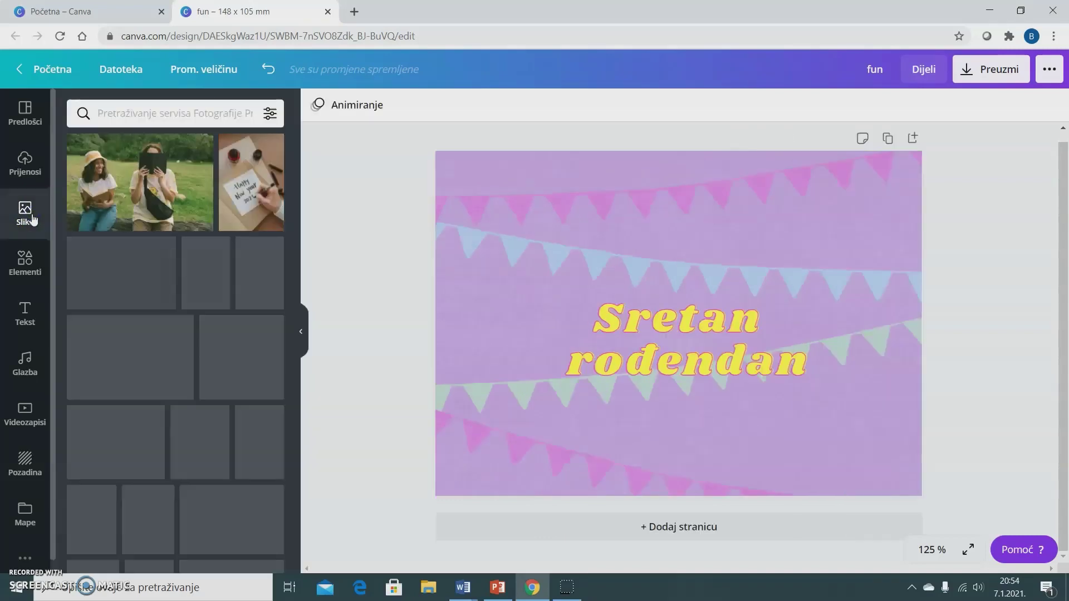
pyautogui.click(117, 113)
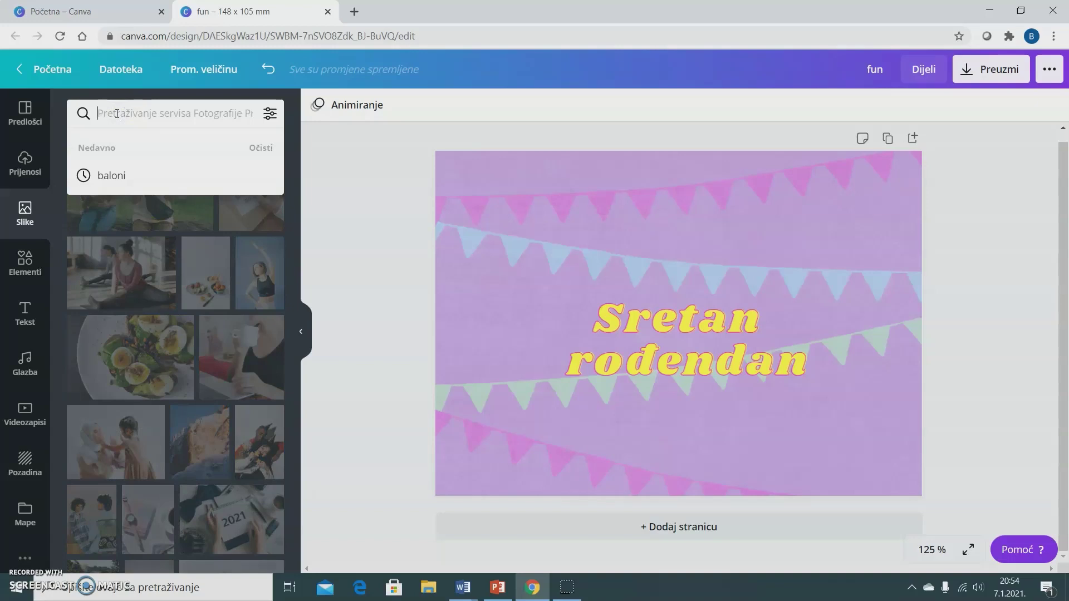
pyautogui.write('baloni')
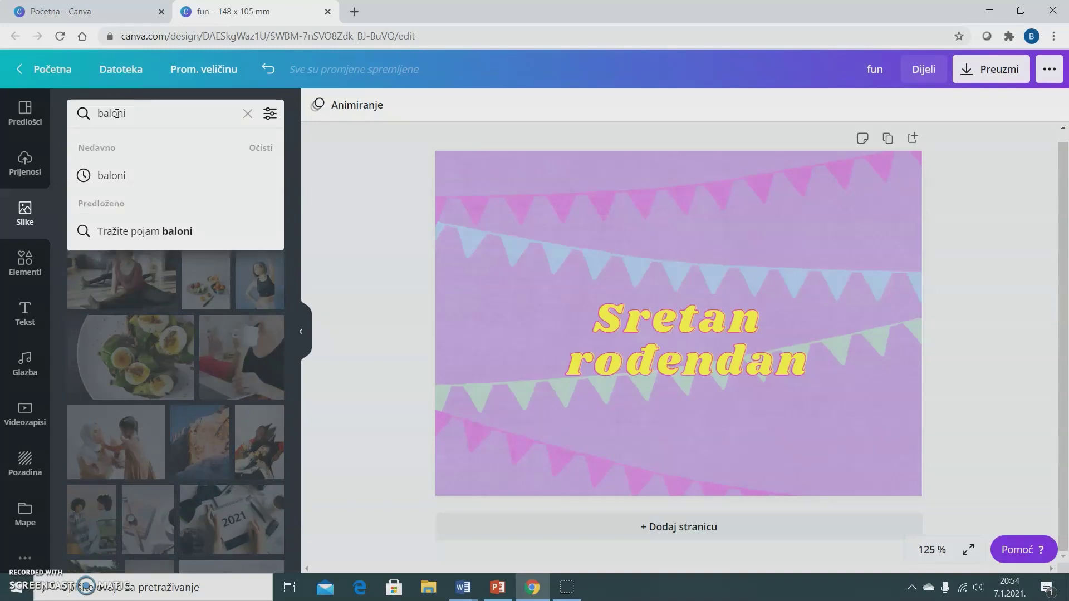
pyautogui.press('Return')
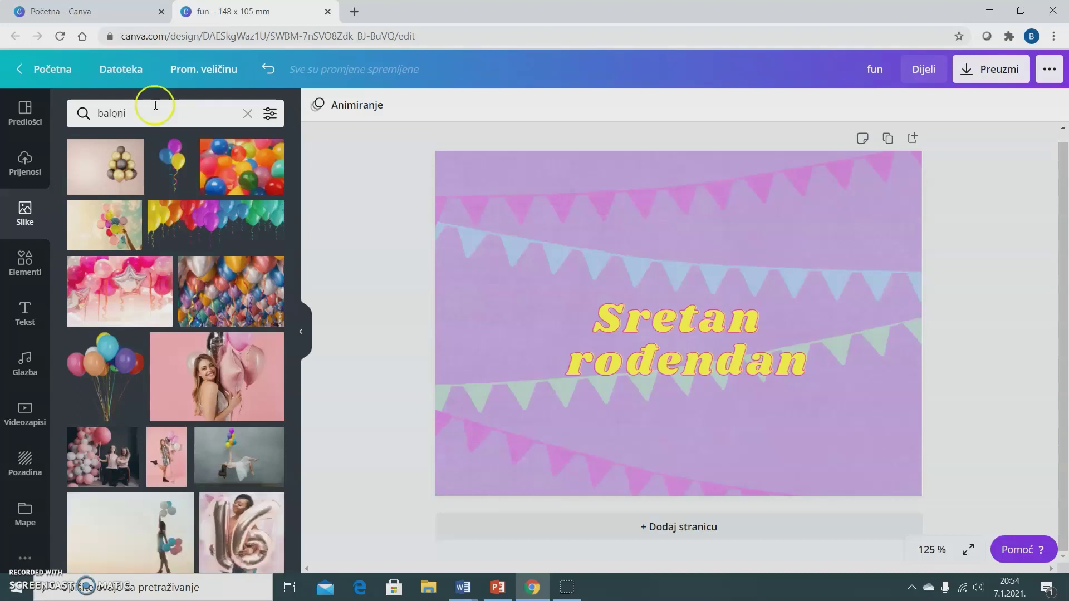
pyautogui.click(172, 164)
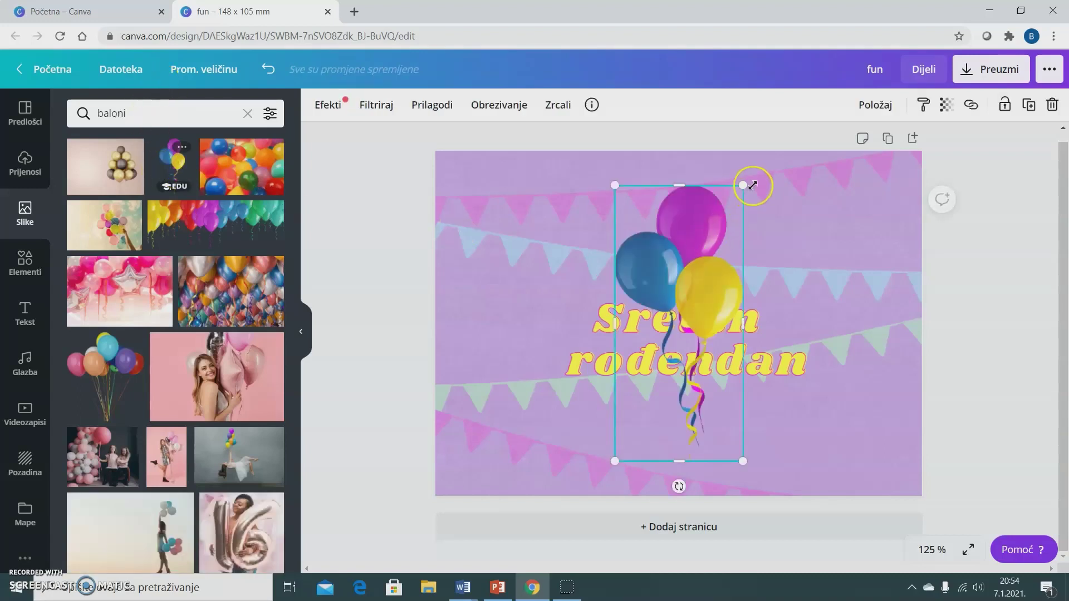
# - Shrink the balloon picture and place it in the upper-left corner of the card
pyautogui.moveTo(722, 260)
pyautogui.mouseDown()
pyautogui.moveTo(684, 300)
pyautogui.moveTo(700, 260)
pyautogui.mouseUp()
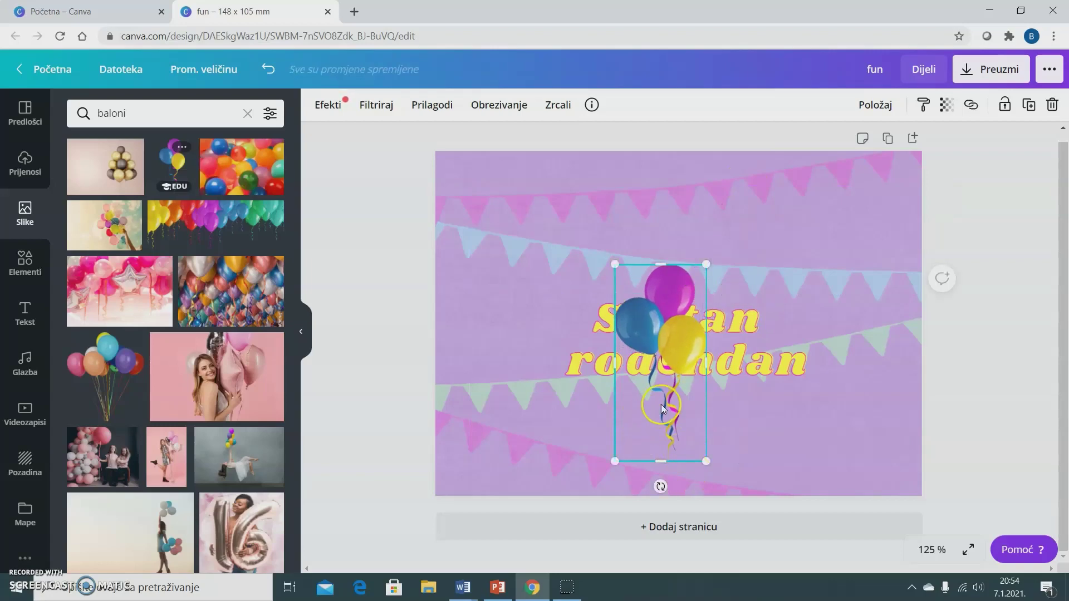
pyautogui.moveTo(660, 404); pyautogui.dragTo(488, 296)
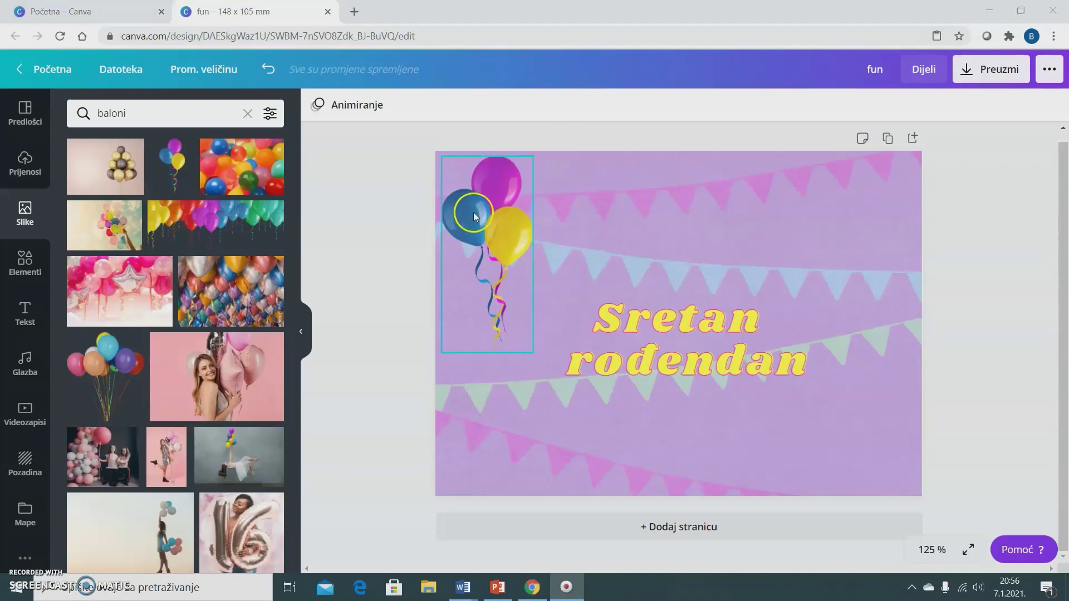
# - Duplicate the balloon picture by copy and paste, and place the copy in the upper-right corner of the card
pyautogui.click(473, 212)
pyautogui.rightClick(479, 213)
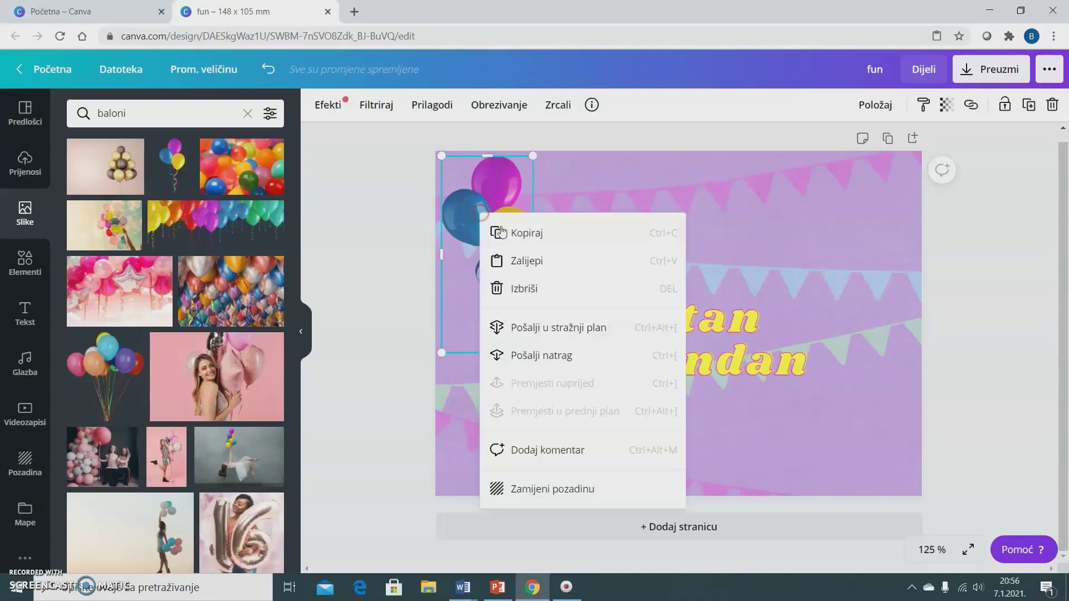
pyautogui.click(545, 234)
pyautogui.rightClick(773, 243)
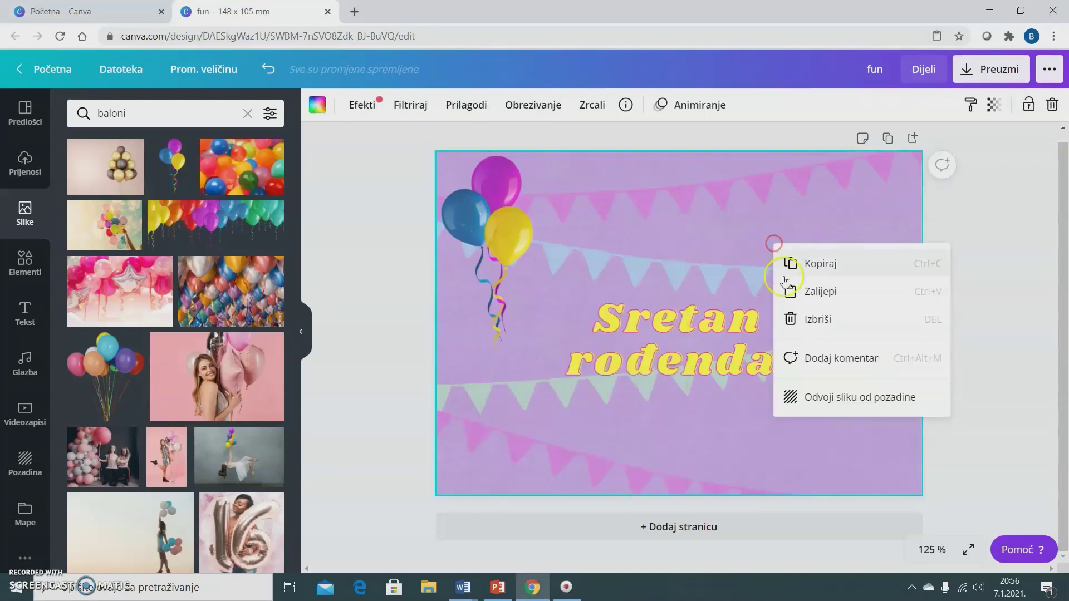
pyautogui.click(810, 291)
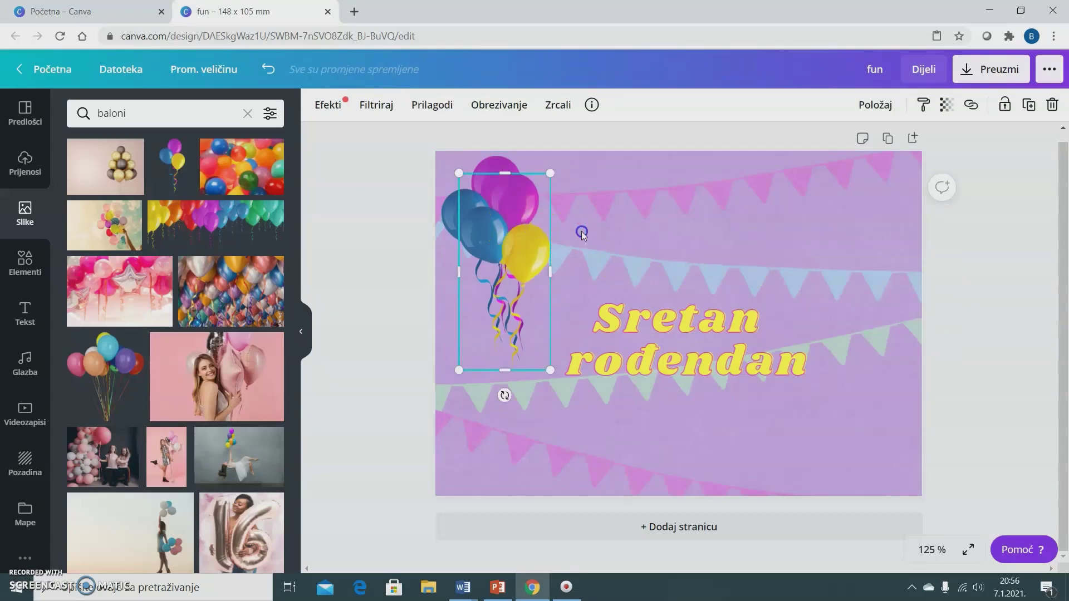
pyautogui.moveTo(504, 224); pyautogui.dragTo(868, 208)
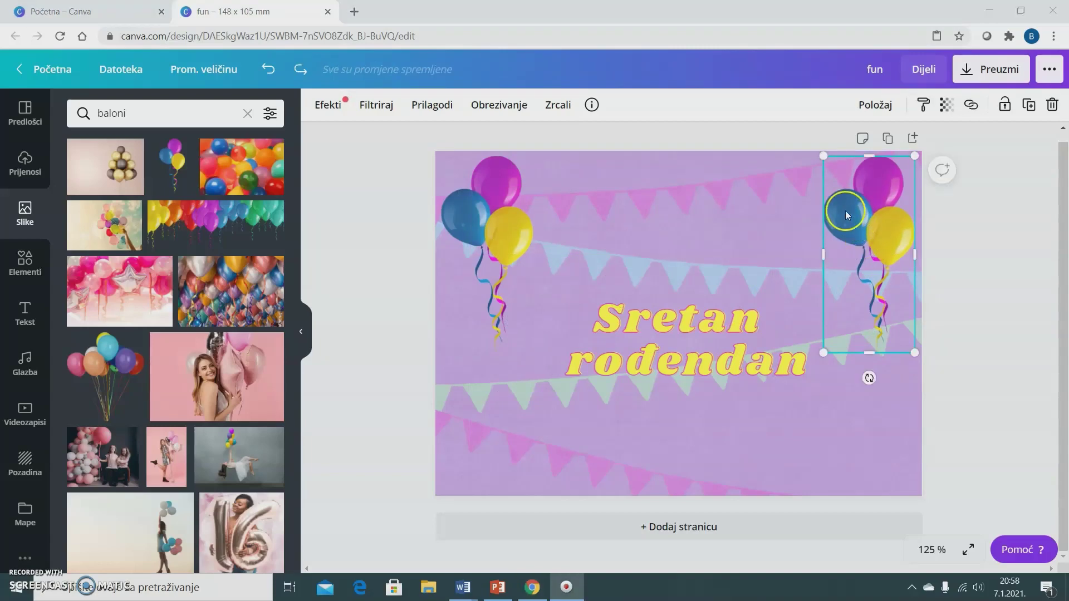
# - Flip the balloon picture in the card's upper-right corner horizontally
pyautogui.click(558, 105)
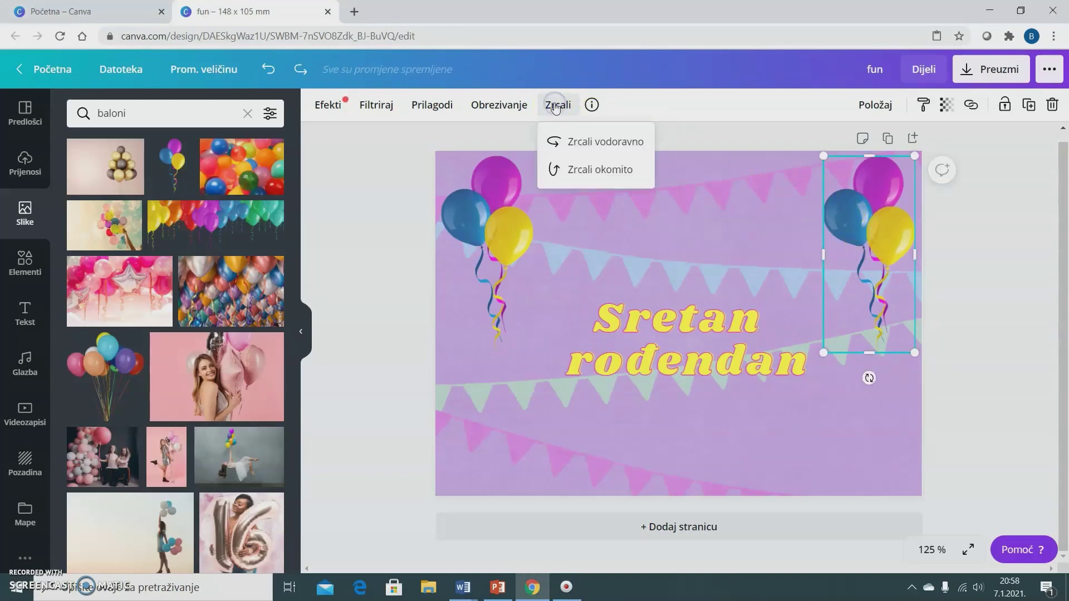
pyautogui.click(579, 146)
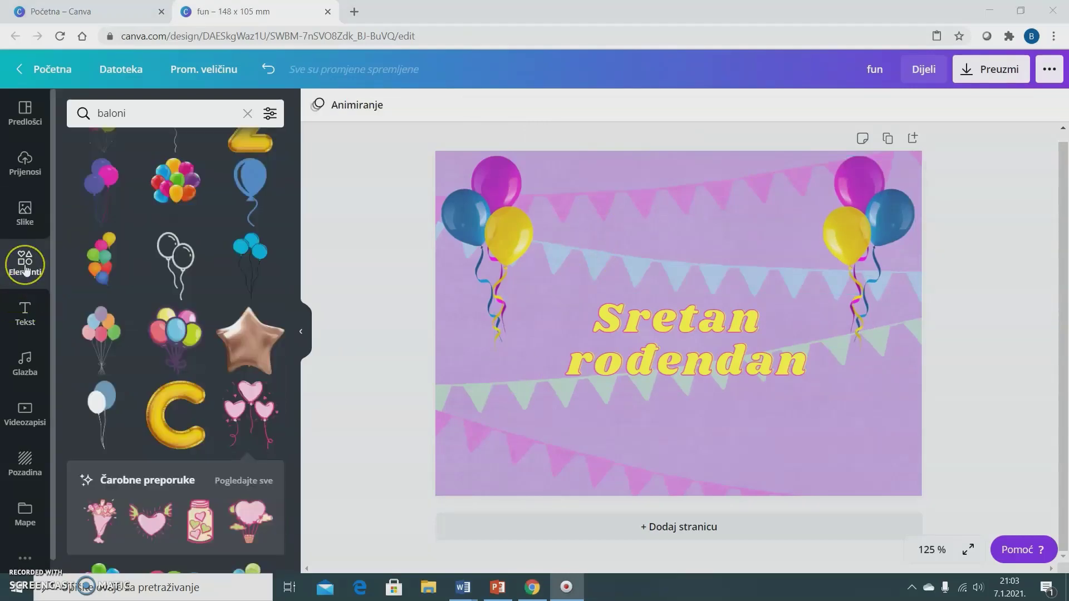
# - Add the pink heart balloons graphic from the "baloni" elements, shrink it and centre it along the card's upper edge
pyautogui.click(146, 114)
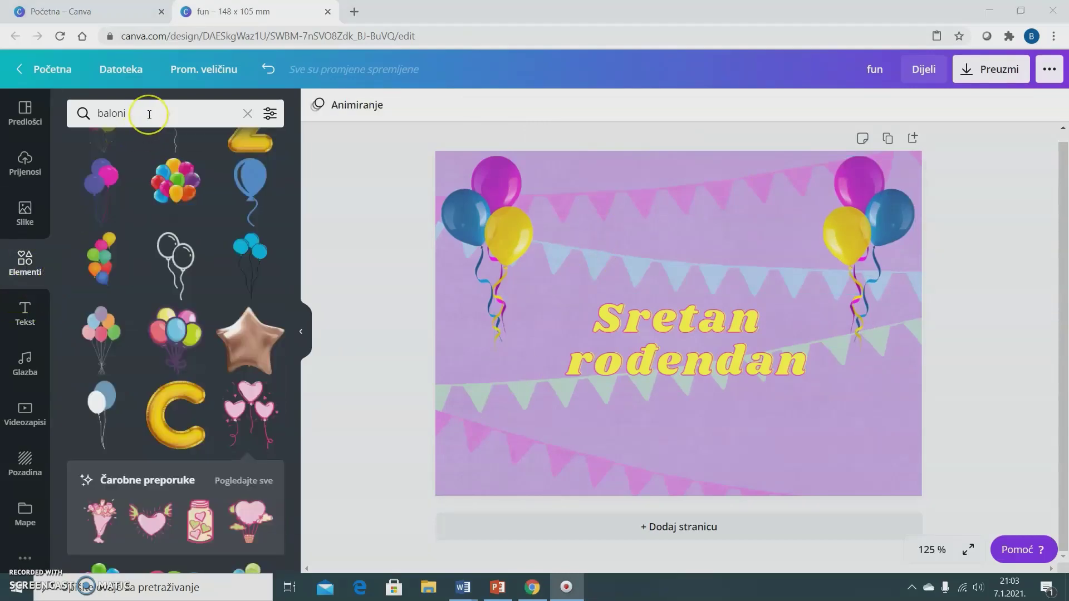
pyautogui.click(248, 405)
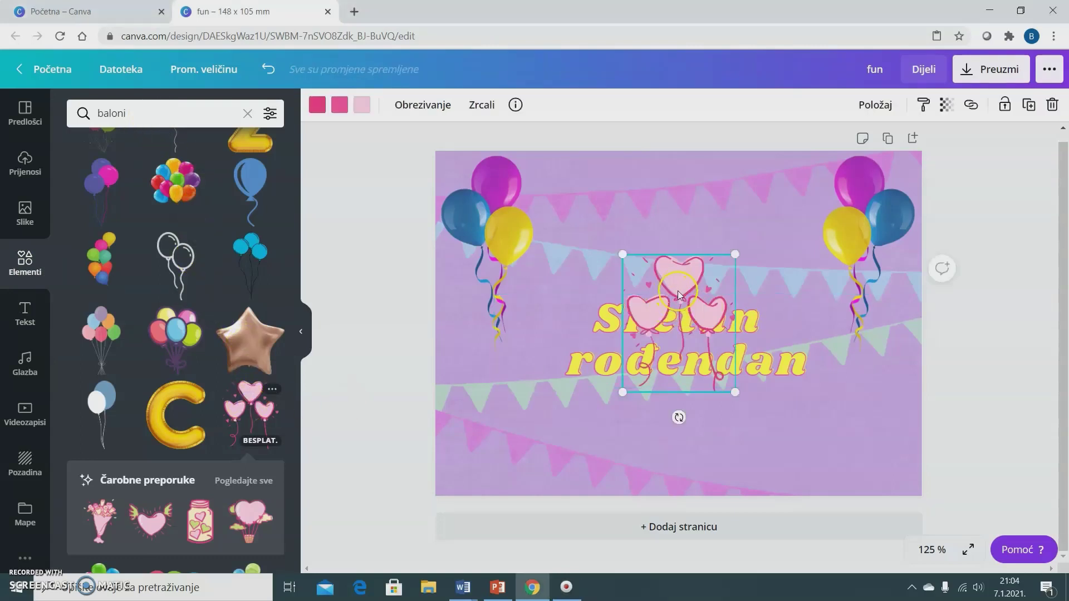
pyautogui.moveTo(677, 290); pyautogui.dragTo(674, 195)
pyautogui.click(729, 155)
pyautogui.moveTo(736, 154); pyautogui.dragTo(716, 174)
pyautogui.moveTo(672, 211); pyautogui.dragTo(679, 189)
pyautogui.click(649, 455)
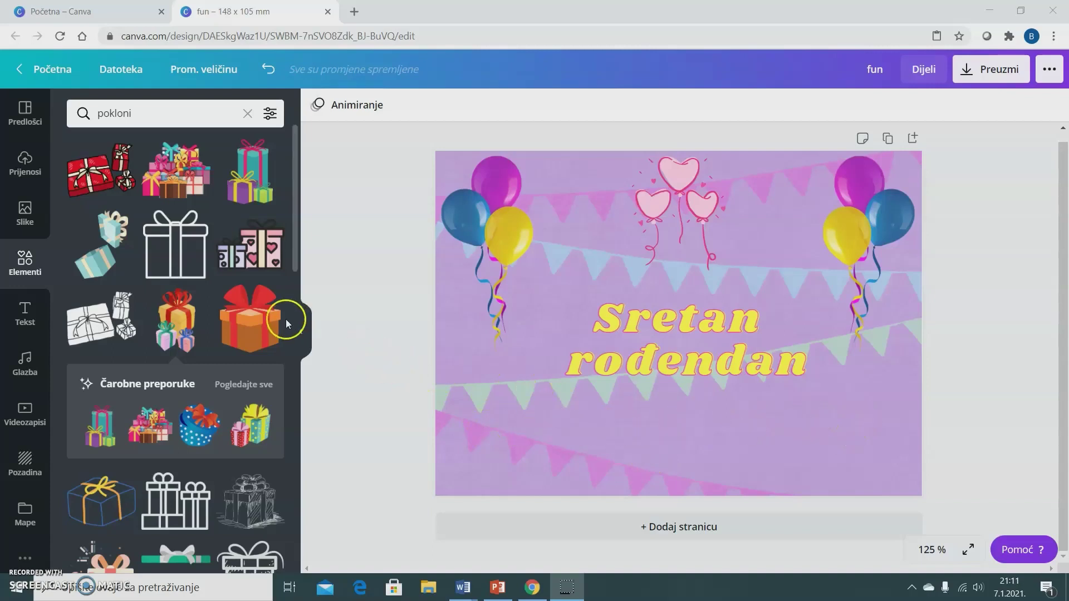
# - Add the orange gift box with a red bow from the "pokloni" elements, and shrink it in the card's lower-left corner
pyautogui.click(261, 320)
pyautogui.moveTo(640, 367); pyautogui.dragTo(464, 465)
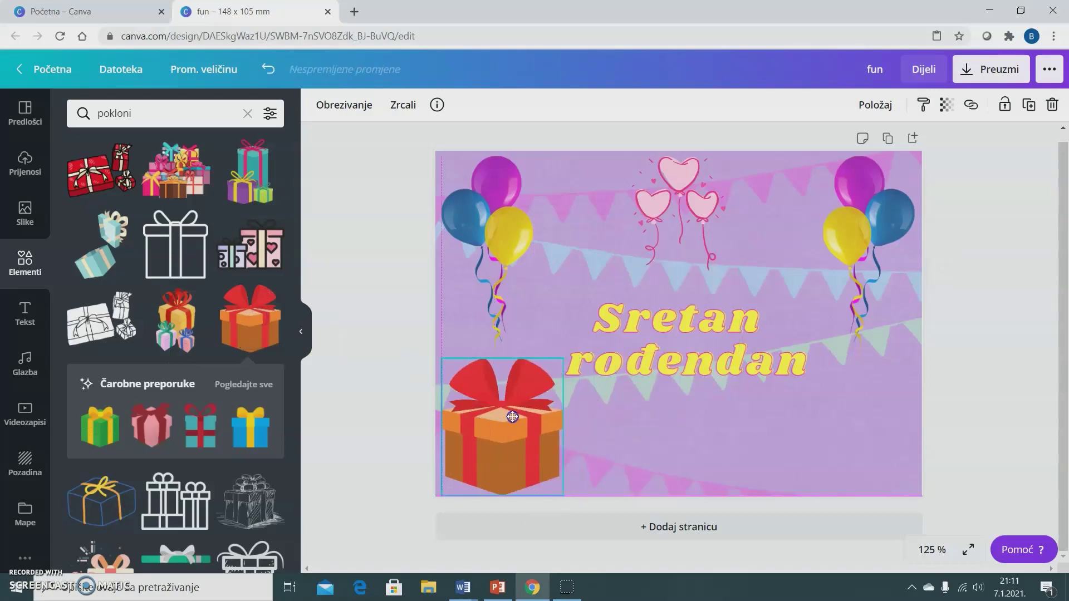
pyautogui.moveTo(561, 353); pyautogui.dragTo(557, 389)
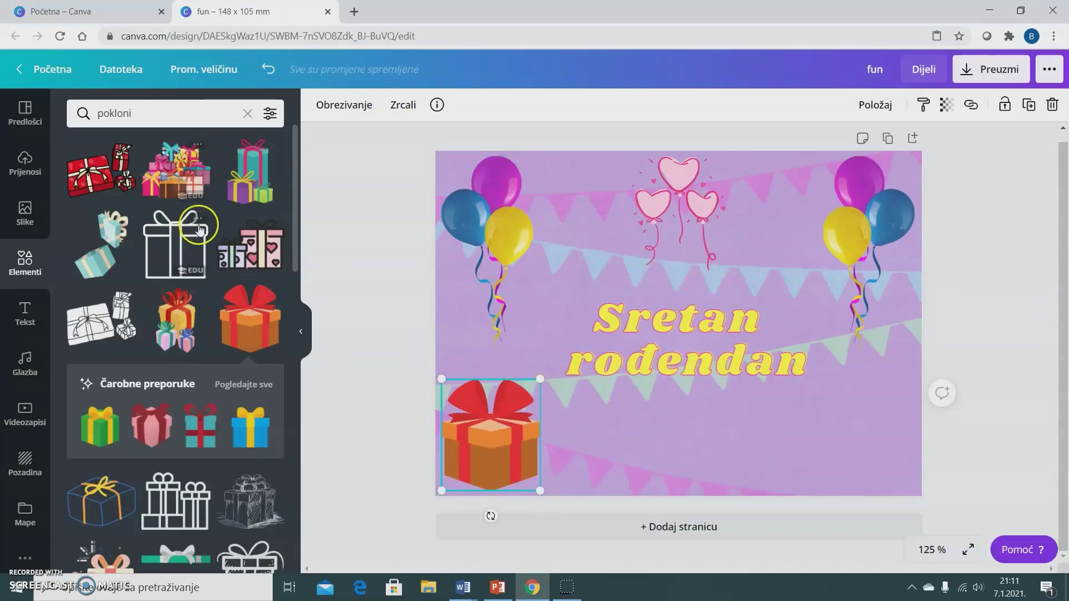
# - Add the colourful pile of gifts, shrink it to about 40 x 33 mm and centre it below the greeting
pyautogui.click(176, 170)
pyautogui.moveTo(660, 306); pyautogui.dragTo(661, 411)
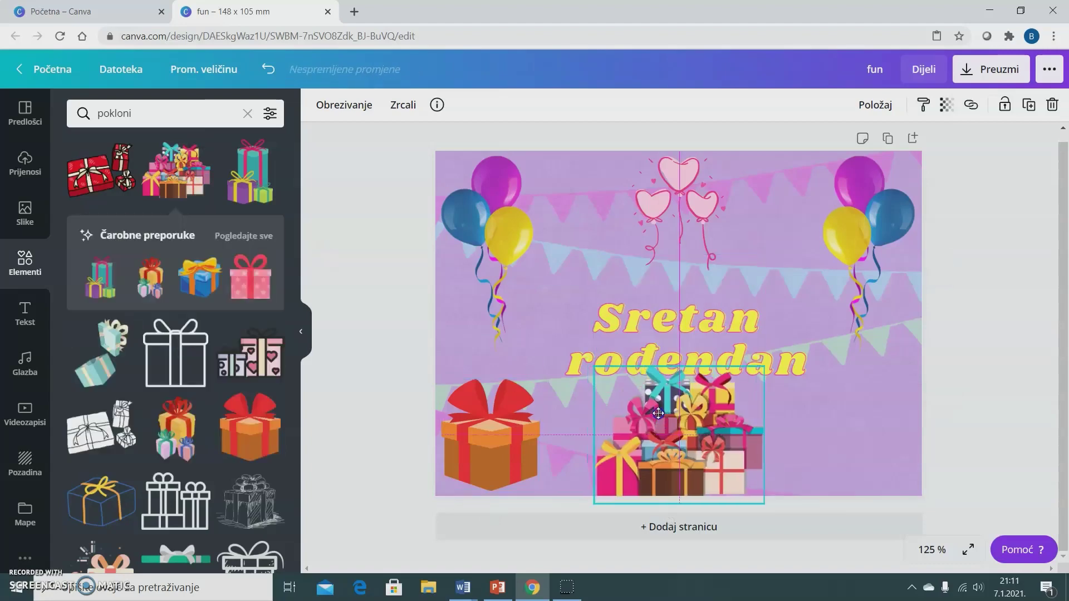
pyautogui.moveTo(763, 359); pyautogui.dragTo(734, 399)
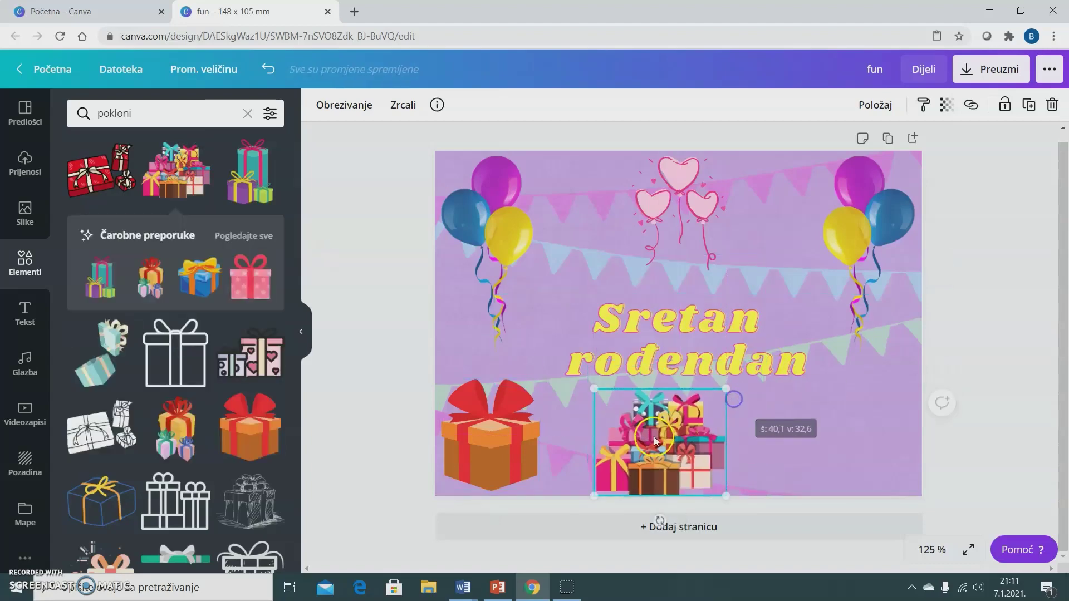
pyautogui.moveTo(671, 438); pyautogui.dragTo(700, 430)
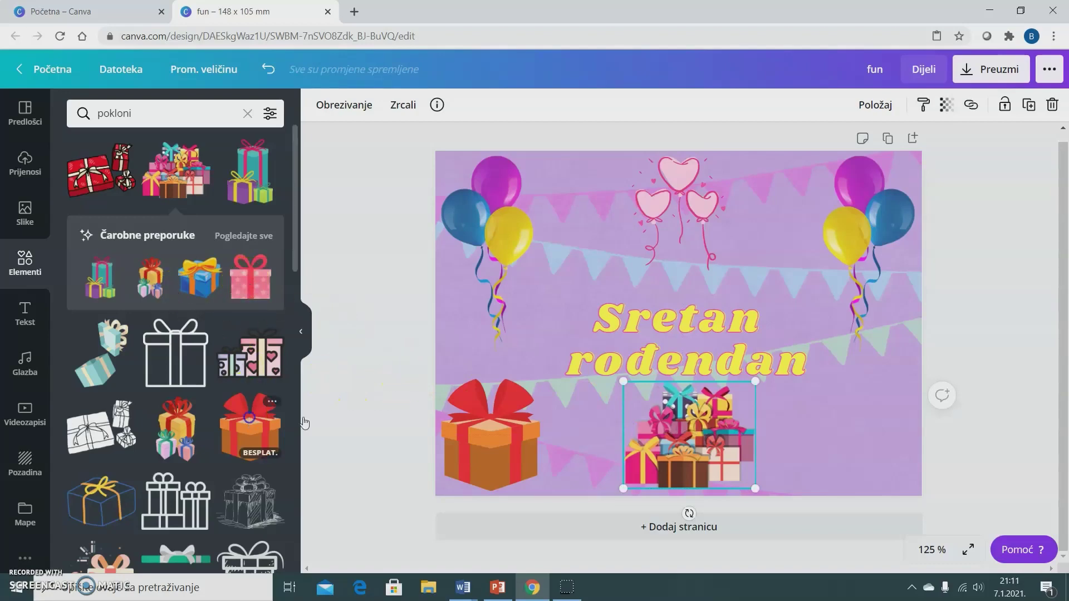
# - Add a second orange gift box with a red bow and place it in the card's lower-right corner
pyautogui.click(250, 428)
pyautogui.moveTo(684, 323); pyautogui.dragTo(876, 432)
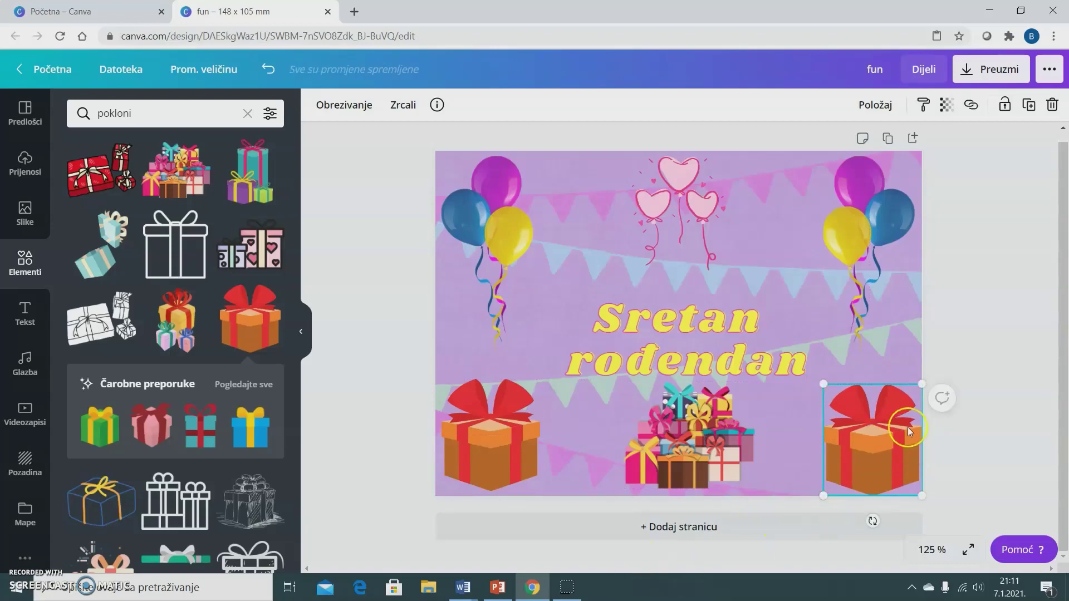
pyautogui.moveTo(908, 394); pyautogui.dragTo(909, 394)
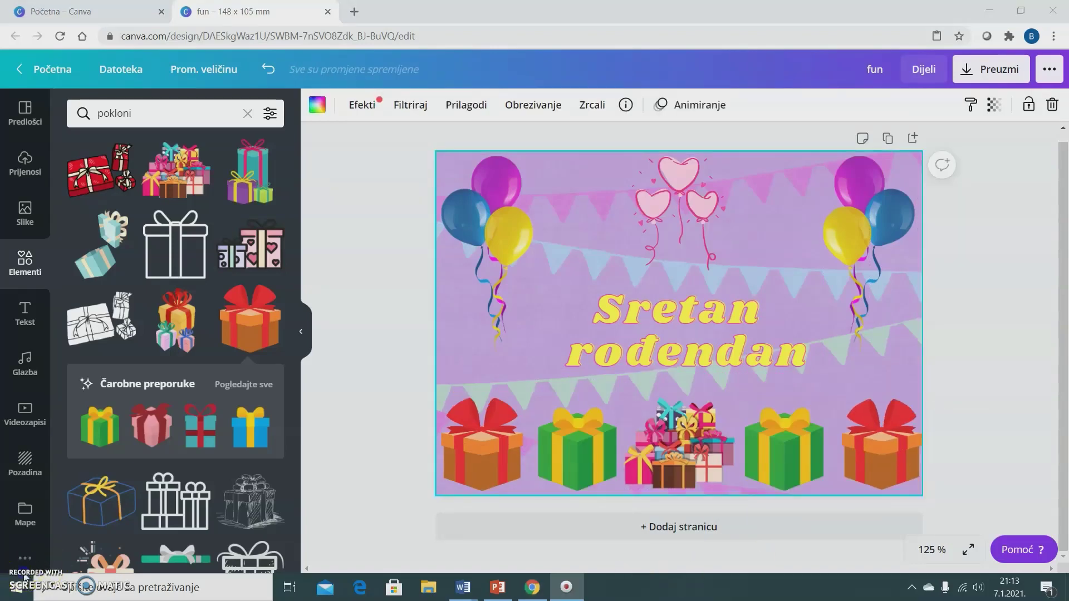
# - Apply the Izron animation to the card page
pyautogui.click(304, 334)
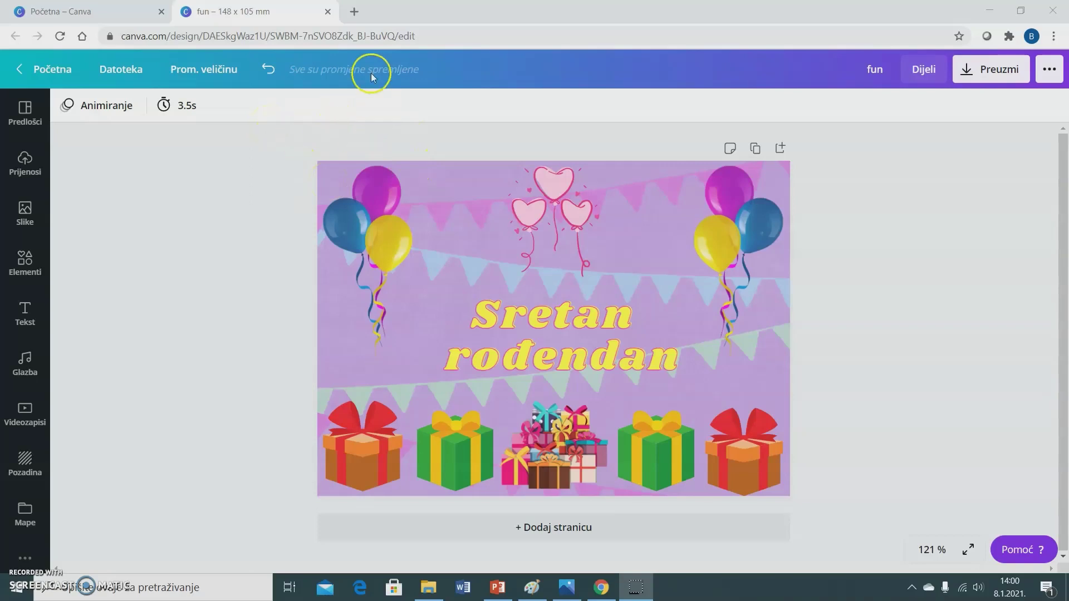
pyautogui.click(73, 105)
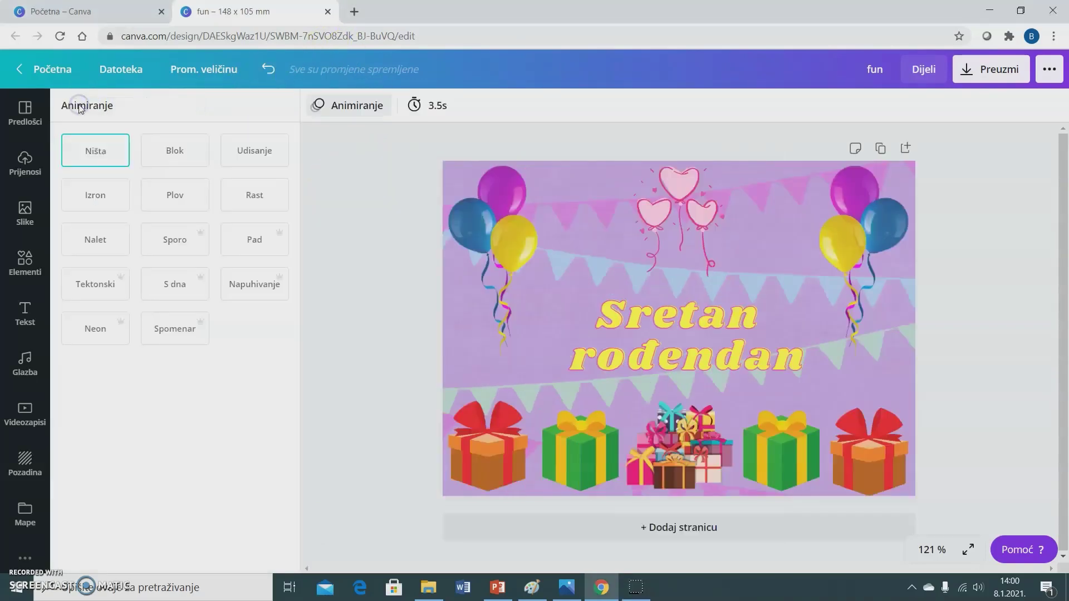
pyautogui.click(102, 196)
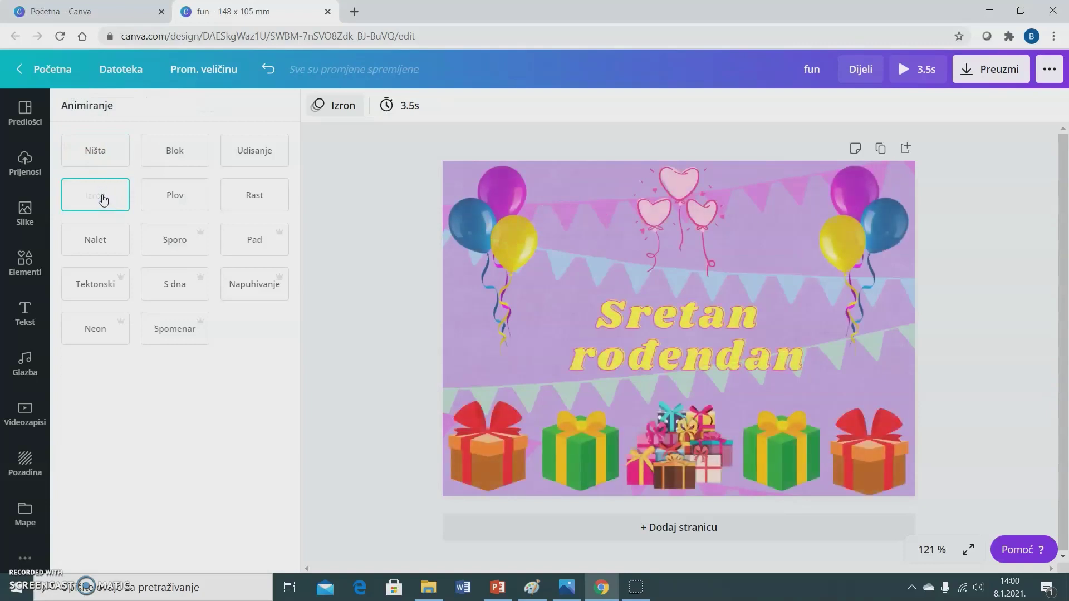
# - Set the page's animation timing to 6.0 s and preview the animated card
pyautogui.click(391, 106)
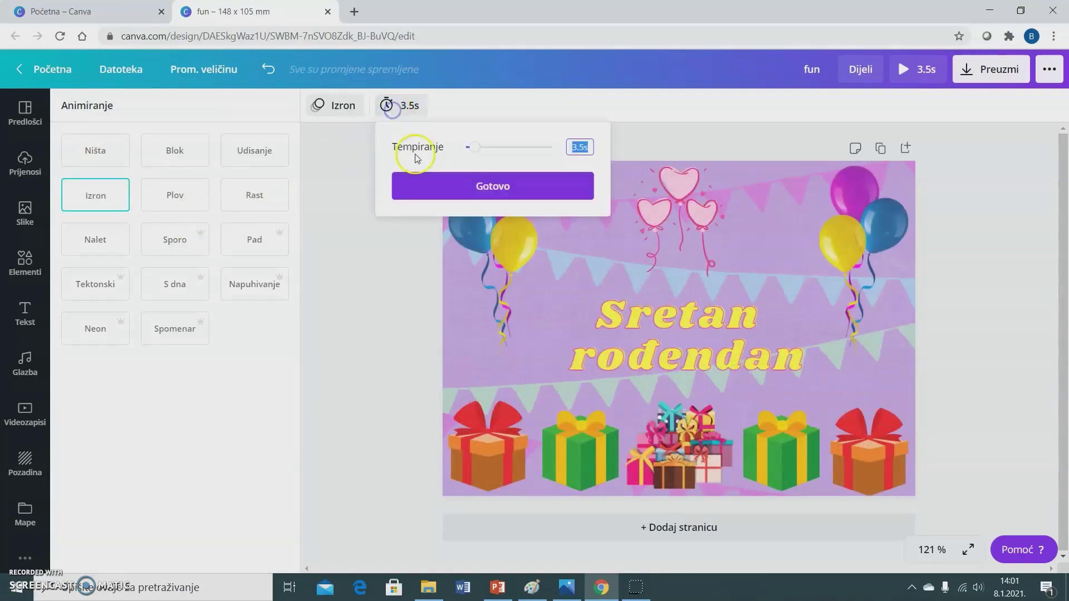
pyautogui.moveTo(474, 154); pyautogui.dragTo(482, 149)
pyautogui.click(506, 183)
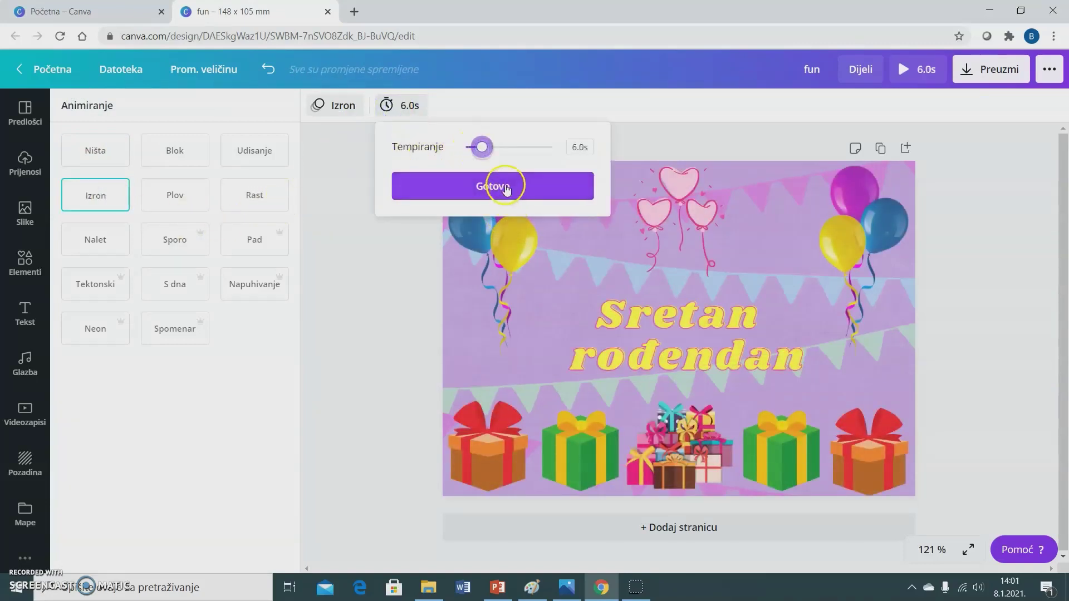
pyautogui.click(908, 77)
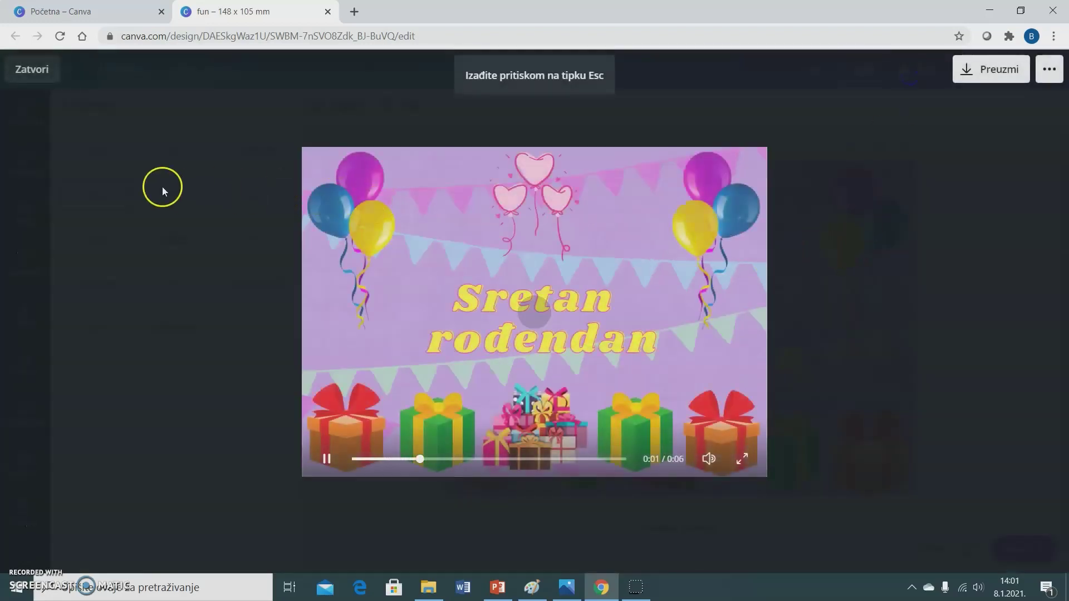
pyautogui.click(33, 69)
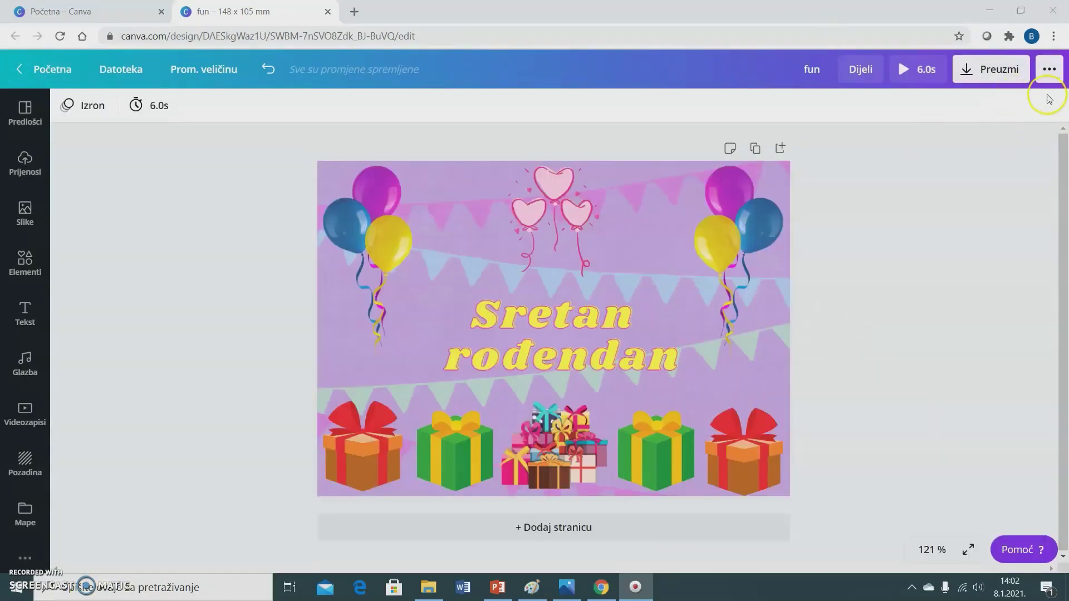
# - Examine the options for publishing the card, such as downloading, Microsoft Teams, sharing a link and Google Classroom
pyautogui.click(1043, 70)
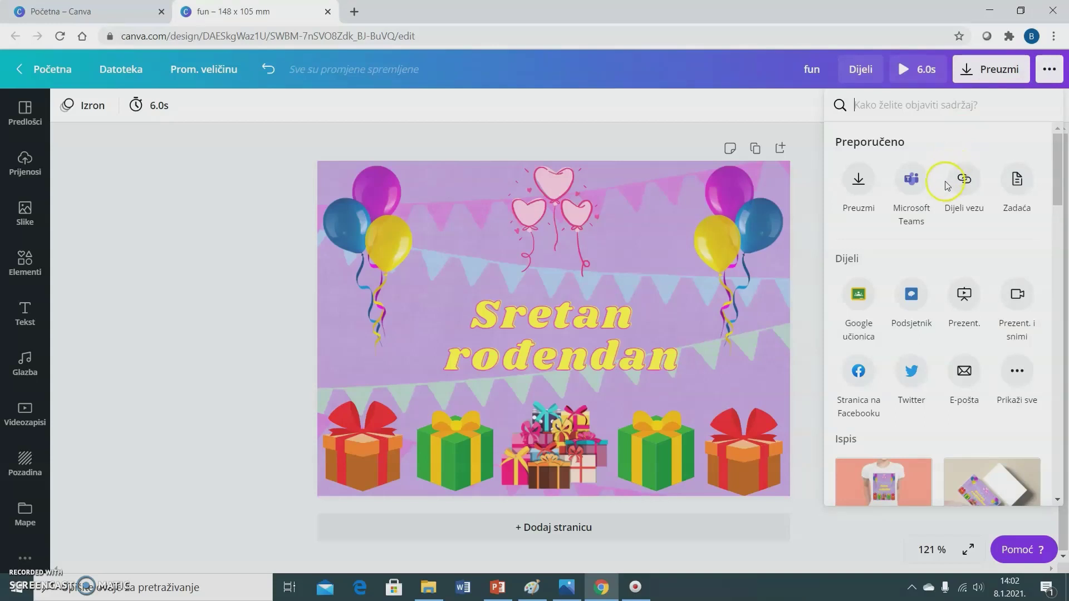
pyautogui.click(922, 162)
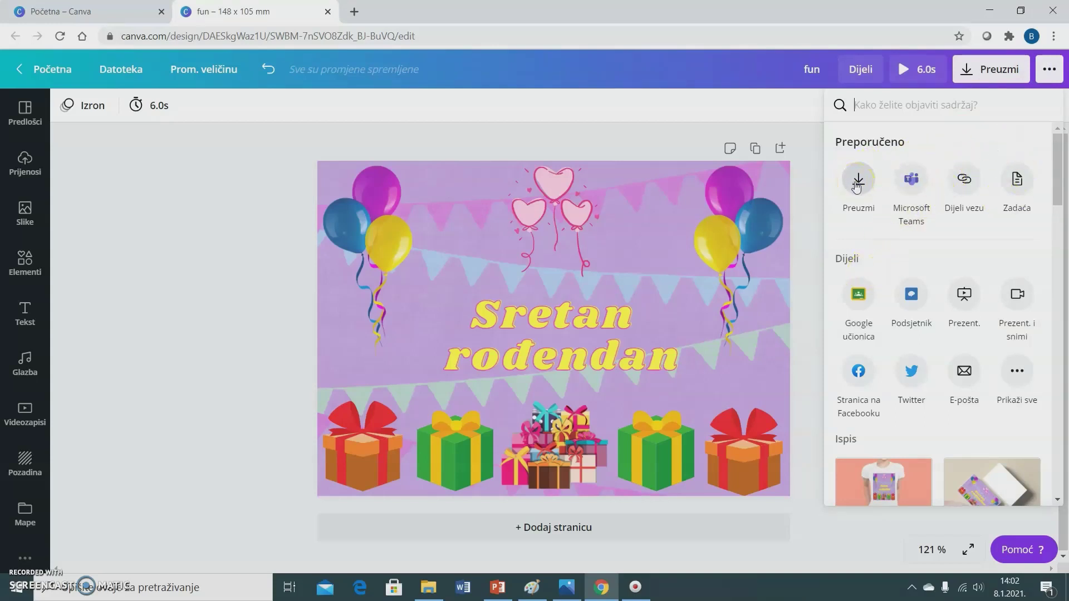
pyautogui.click(968, 193)
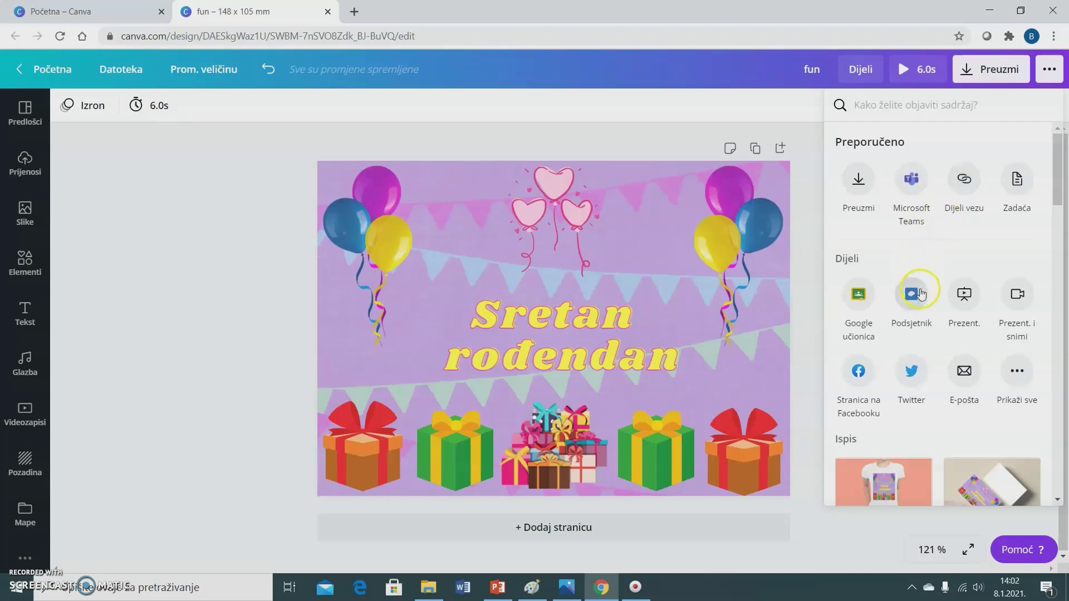
pyautogui.click(918, 193)
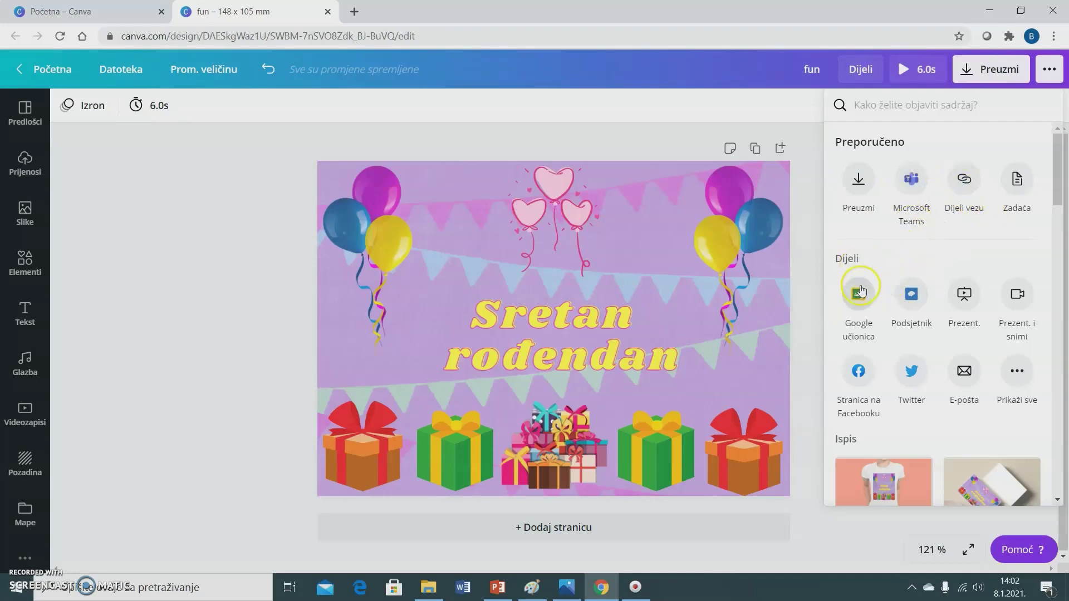
pyautogui.click(864, 303)
pyautogui.click(605, 352)
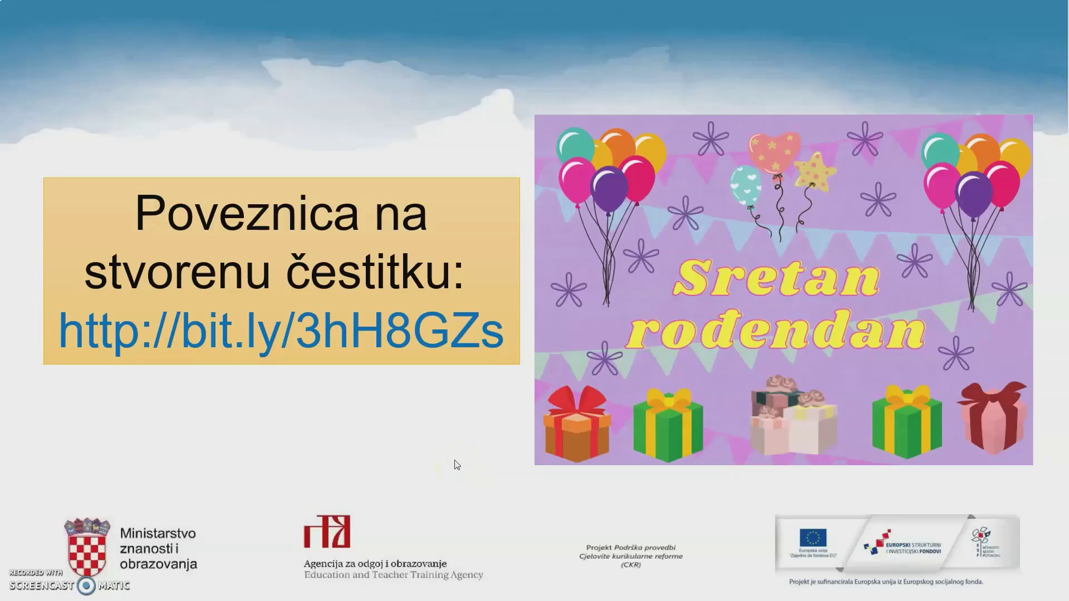
pyautogui.click(461, 452)
pyautogui.click(26, 579)
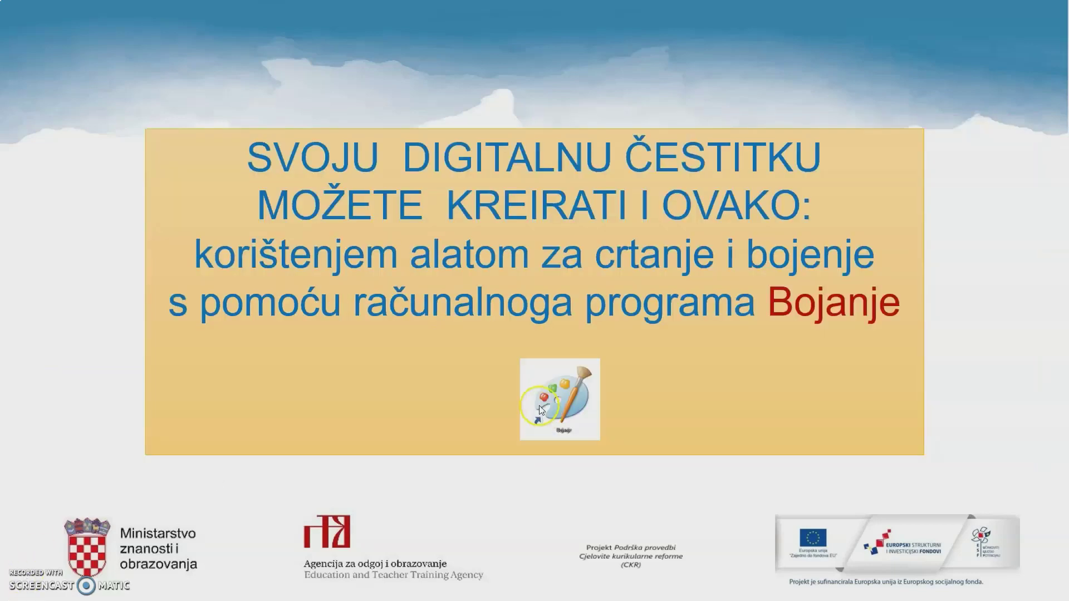